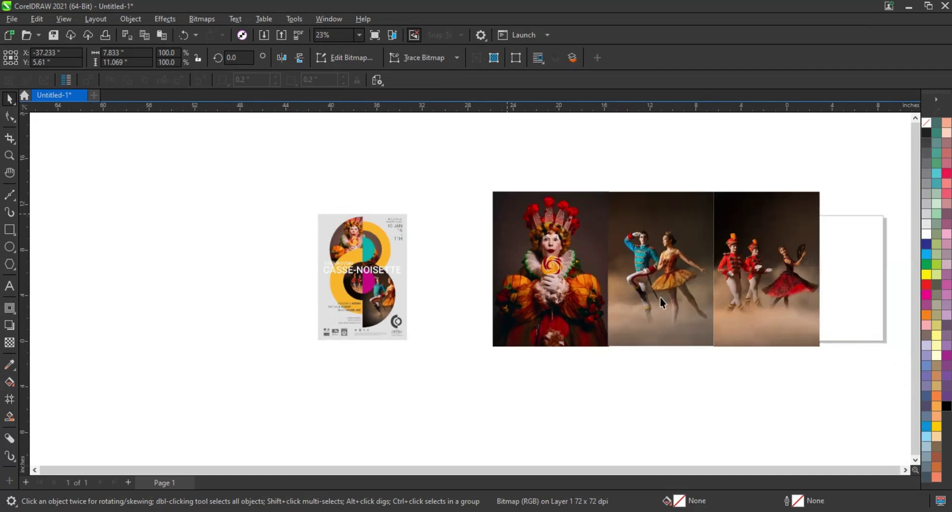
# Zoom to the three ballet photos and preview them full-screen.
pyautogui.moveTo(480, 179); pyautogui.dragTo(830, 350)
pyautogui.hotkey('shift', 'F2')
pyautogui.click(830, 349)
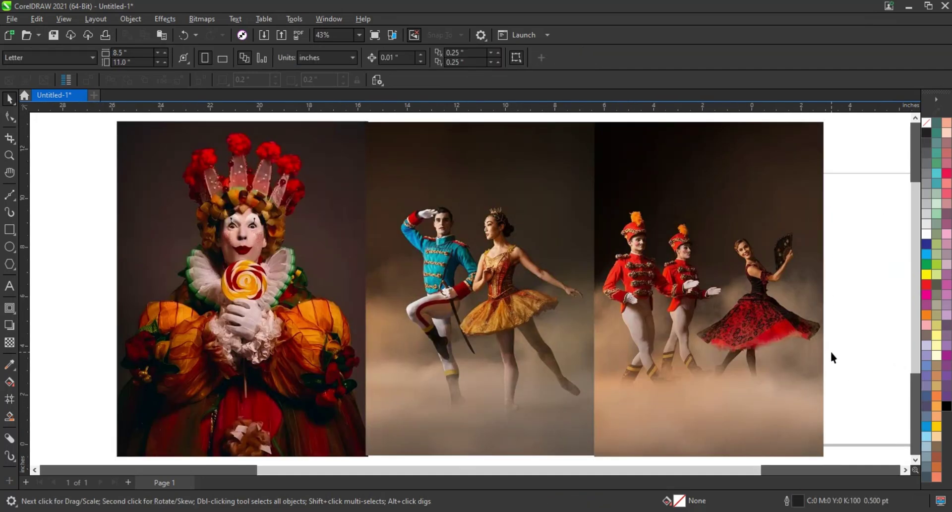
pyautogui.press('F9')
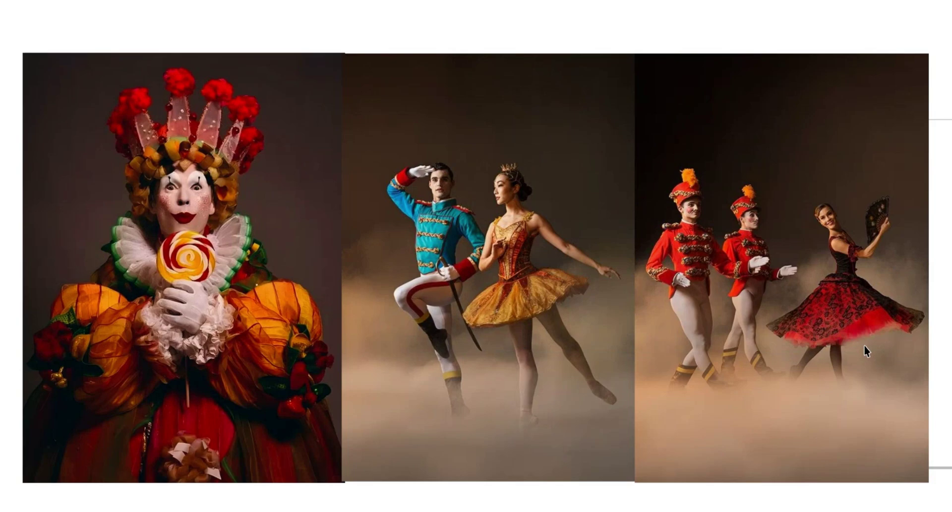
pyautogui.click(864, 344)
# Zoom in on the reference Casse-Noisette poster.
pyautogui.scroll(-2, 872, 317)
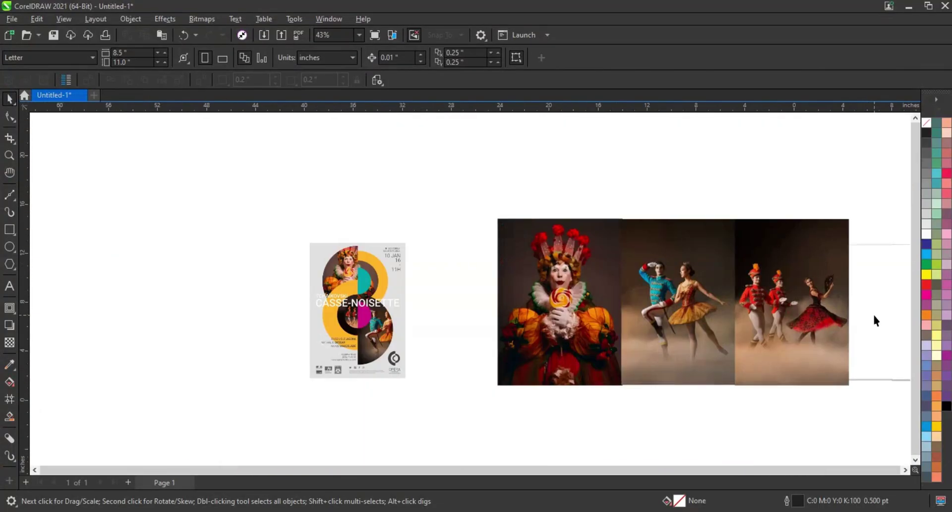
pyautogui.click(10, 155)
pyautogui.moveTo(114, 207); pyautogui.dragTo(427, 397)
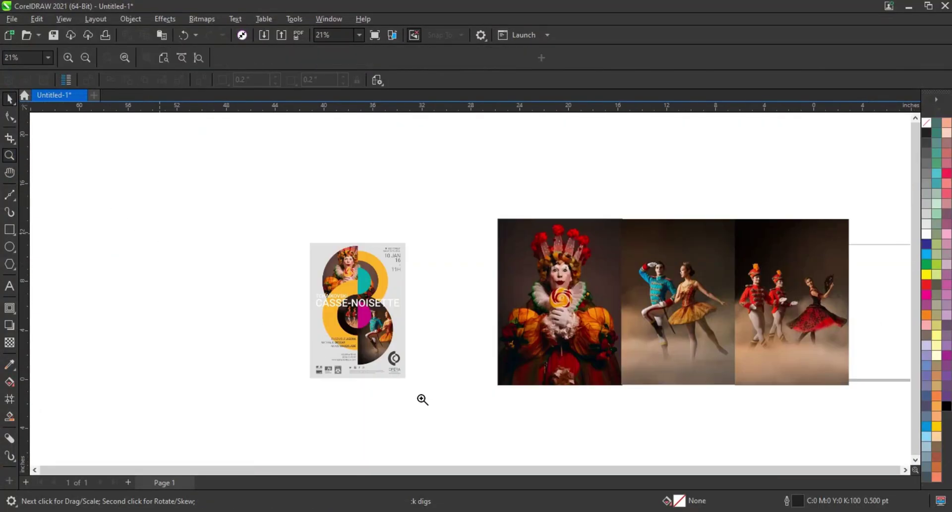
# Draw a tall rectangle left of the poster, about 9.9 × 14.7 inches, and nudge it up.
pyautogui.click(10, 229)
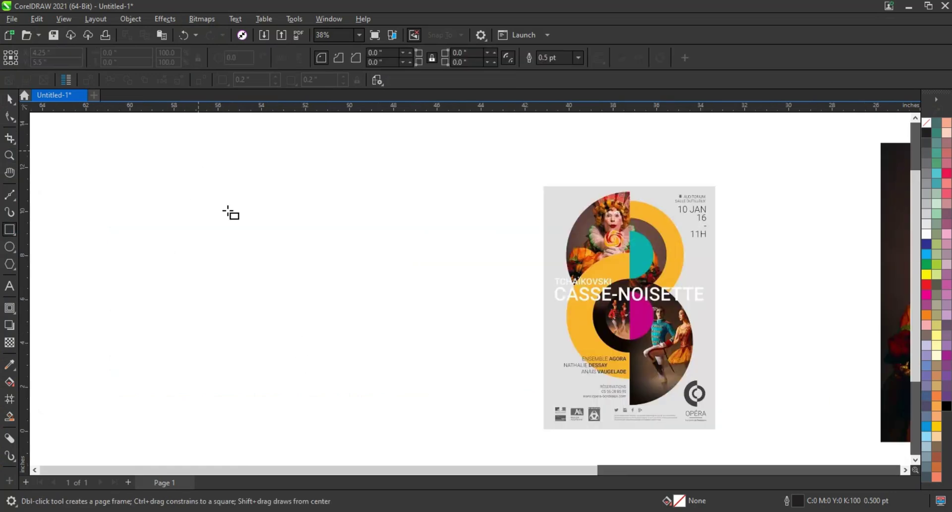
pyautogui.moveTo(198, 151); pyautogui.dragTo(382, 437)
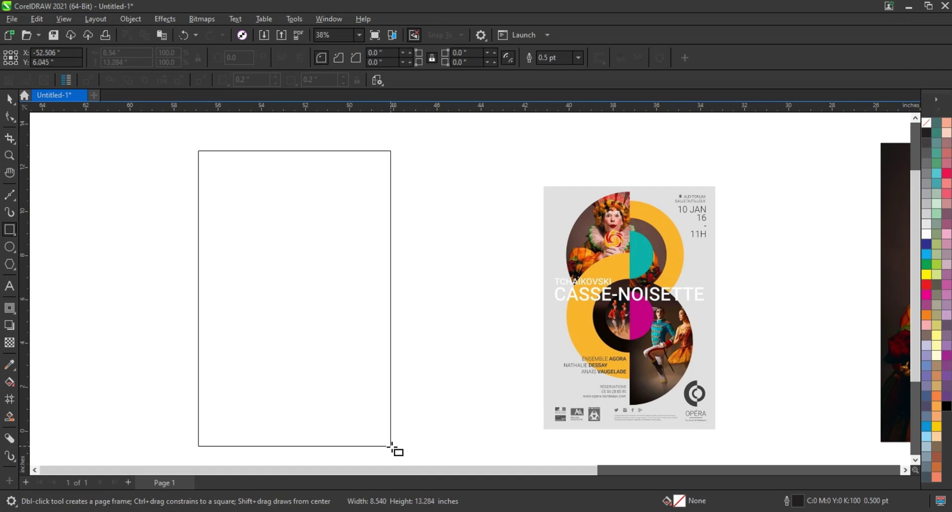
pyautogui.moveTo(381, 437); pyautogui.dragTo(402, 452)
pyautogui.press('space')
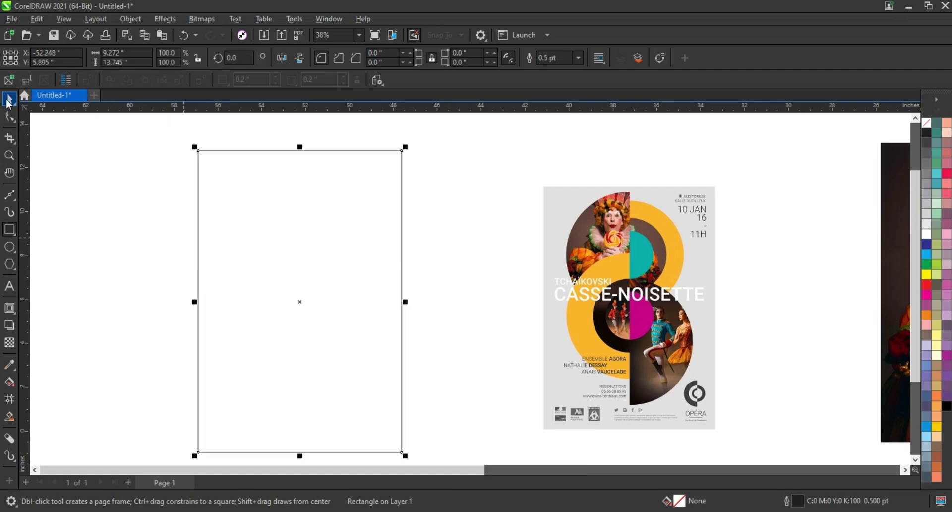
pyautogui.moveTo(405, 147); pyautogui.dragTo(414, 142)
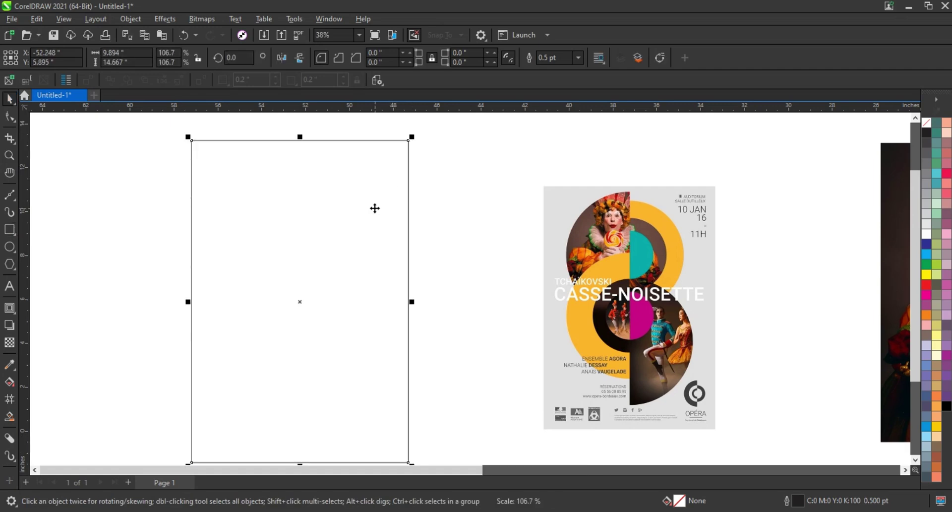
pyautogui.moveTo(374, 208); pyautogui.dragTo(375, 200)
pyautogui.click(486, 246)
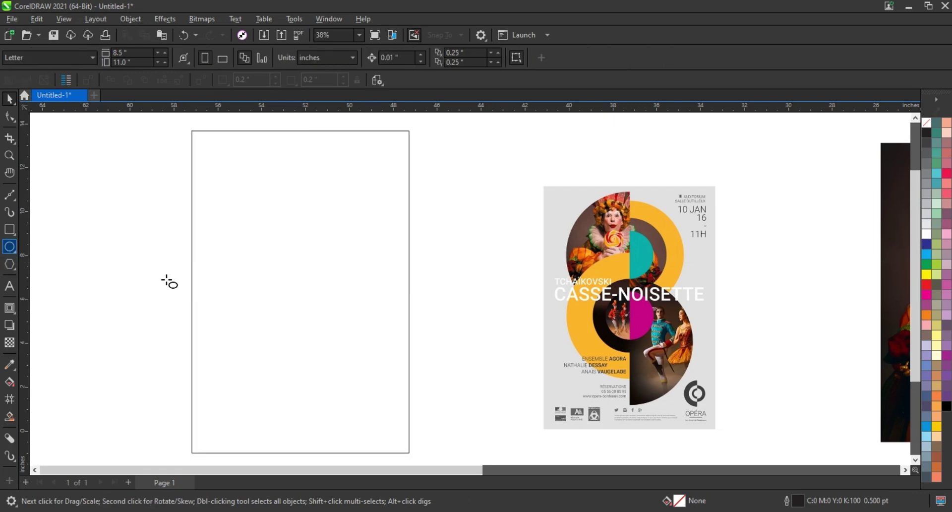
# Draw a circle and centre it horizontally and vertically on the page rectangle.
pyautogui.moveTo(264, 214); pyautogui.dragTo(313, 283)
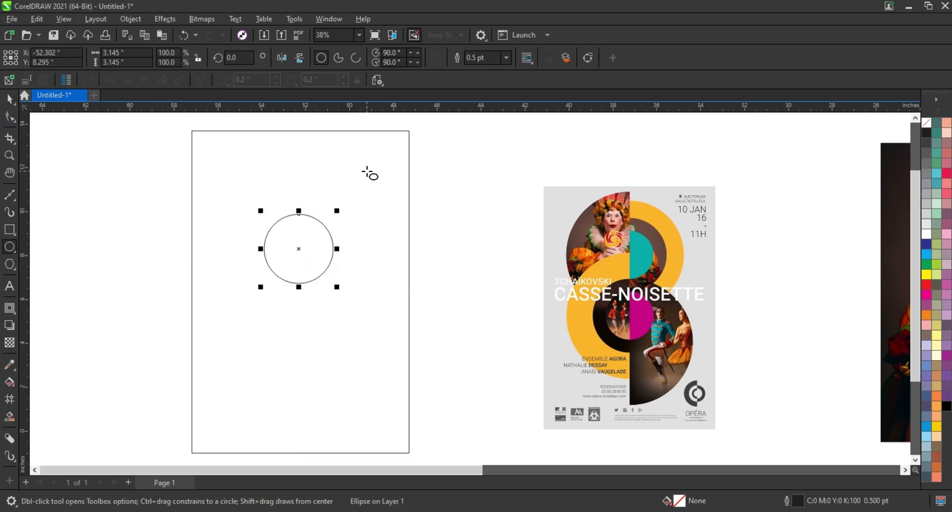
pyautogui.hotkey('ctrl', 'a')
pyautogui.press('c')
pyautogui.press('e')
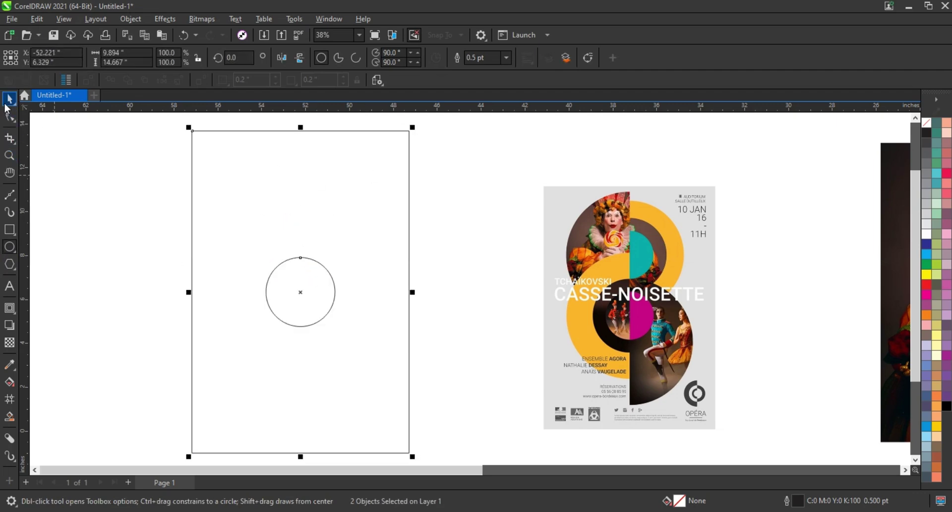
pyautogui.click(8, 101)
pyautogui.click(299, 291)
# Scale larger concentric copies of the circle, the outermost about 8.05 inches wide.
pyautogui.click(334, 283)
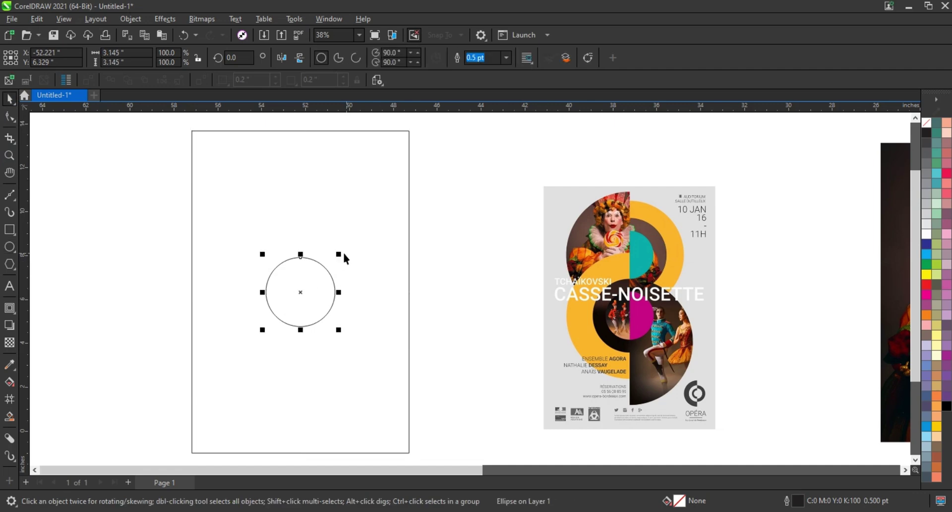
pyautogui.moveTo(339, 254); pyautogui.dragTo(398, 204)
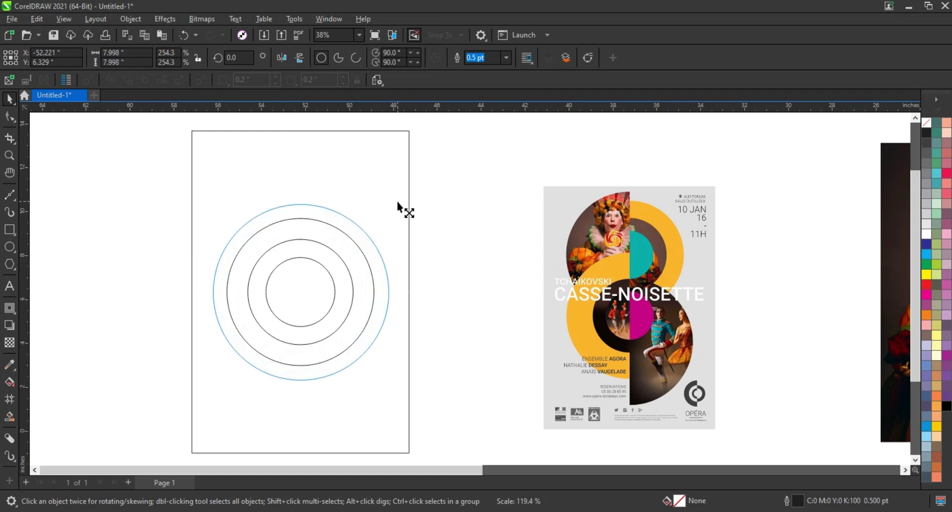
pyautogui.moveTo(397, 201); pyautogui.dragTo(398, 202)
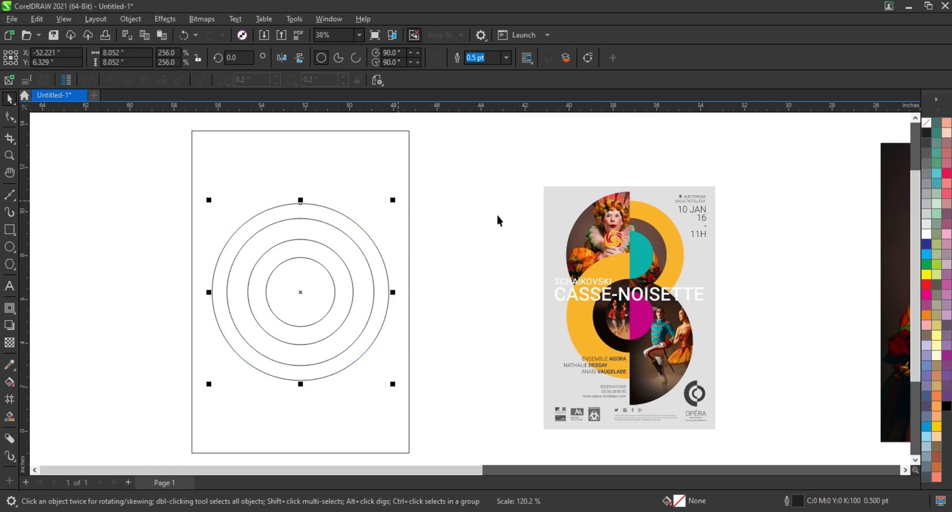
pyautogui.click(497, 216)
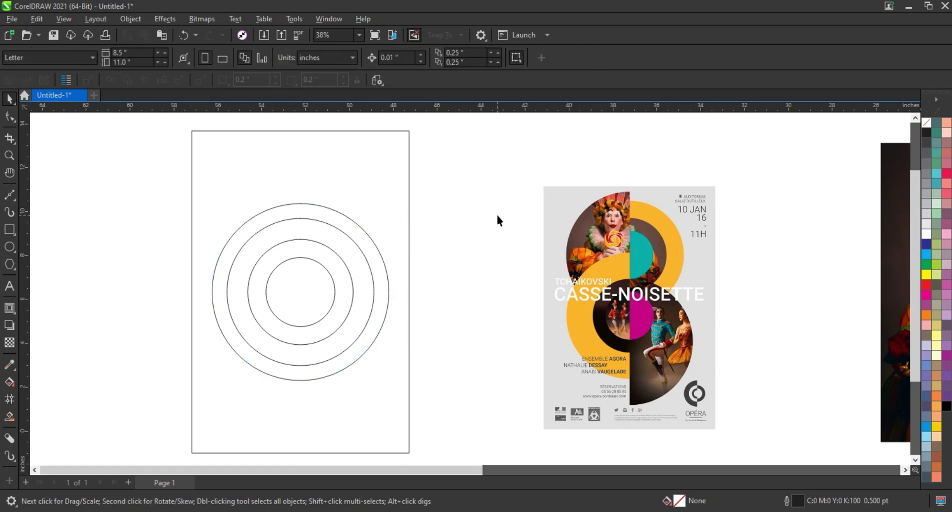
# Move the circle set up and place a copy of the inner circles lower down.
pyautogui.moveTo(451, 183); pyautogui.dragTo(187, 407)
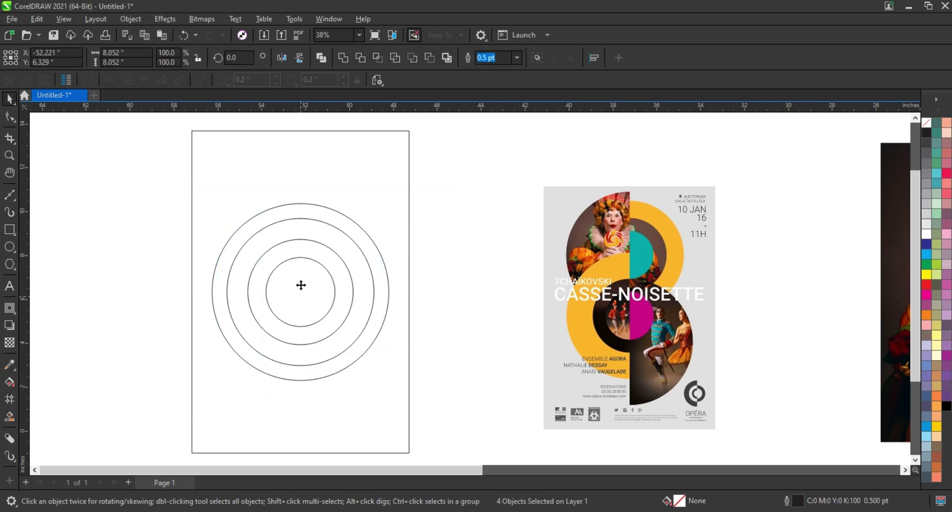
pyautogui.moveTo(304, 296); pyautogui.dragTo(301, 245)
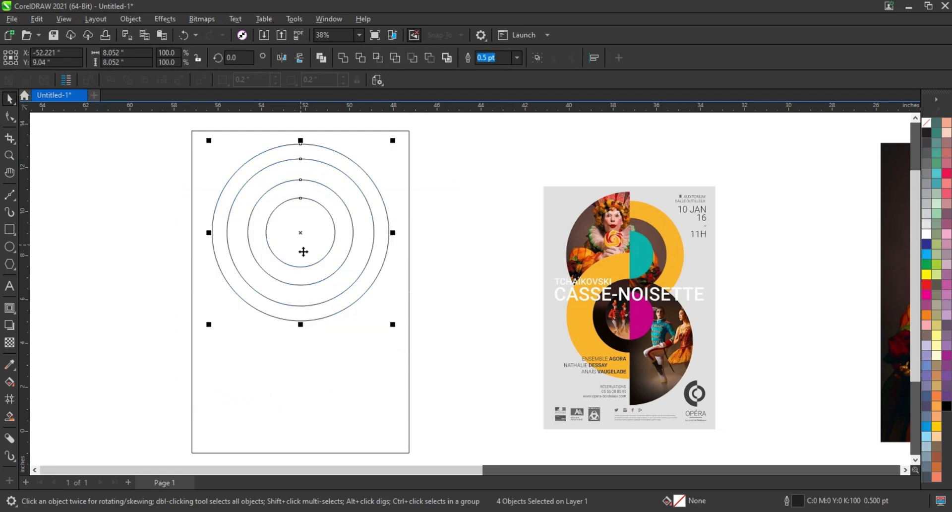
pyautogui.moveTo(415, 152); pyautogui.dragTo(214, 310)
pyautogui.moveTo(299, 232); pyautogui.dragTo(292, 319)
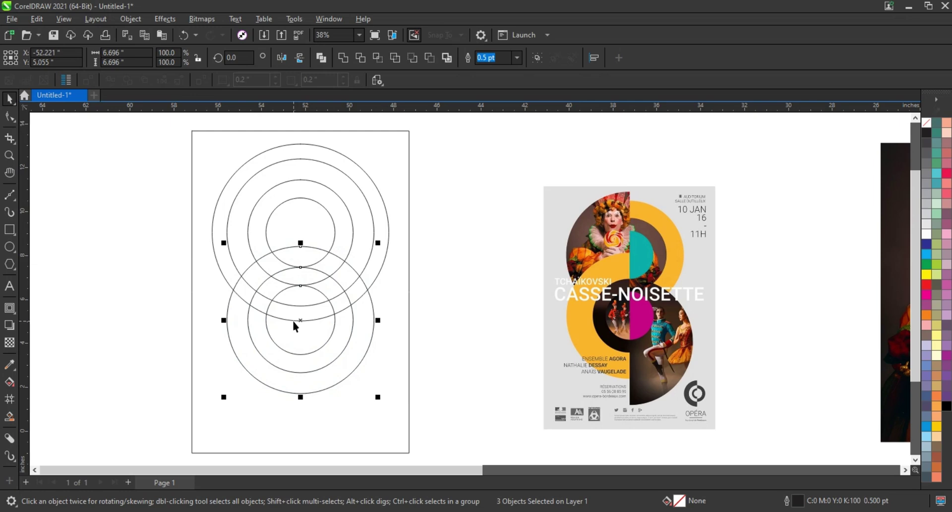
pyautogui.hotkey('ctrl', 'z')
# Align a copy of the large circle around the lower ring set.
pyautogui.click(389, 227)
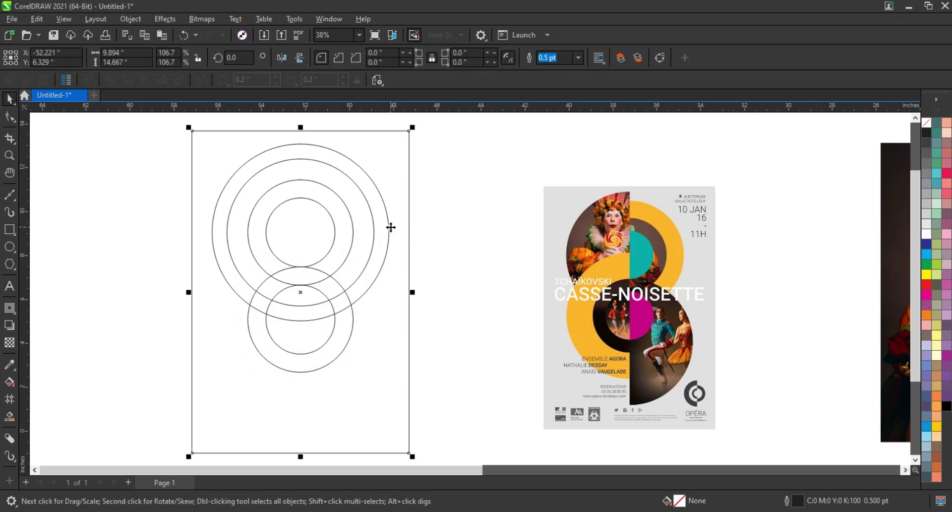
pyautogui.click(385, 230)
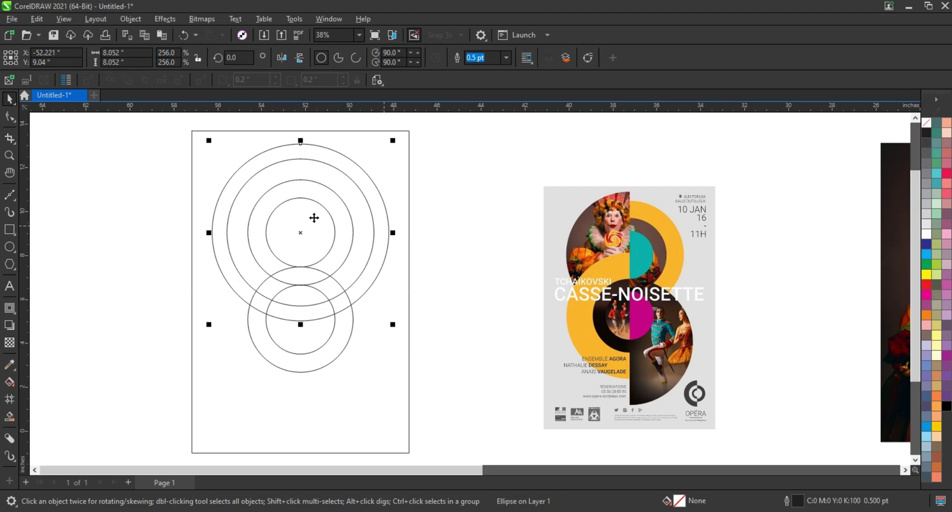
pyautogui.keyDown('shift'); pyautogui.click(341, 361); pyautogui.keyUp('shift')
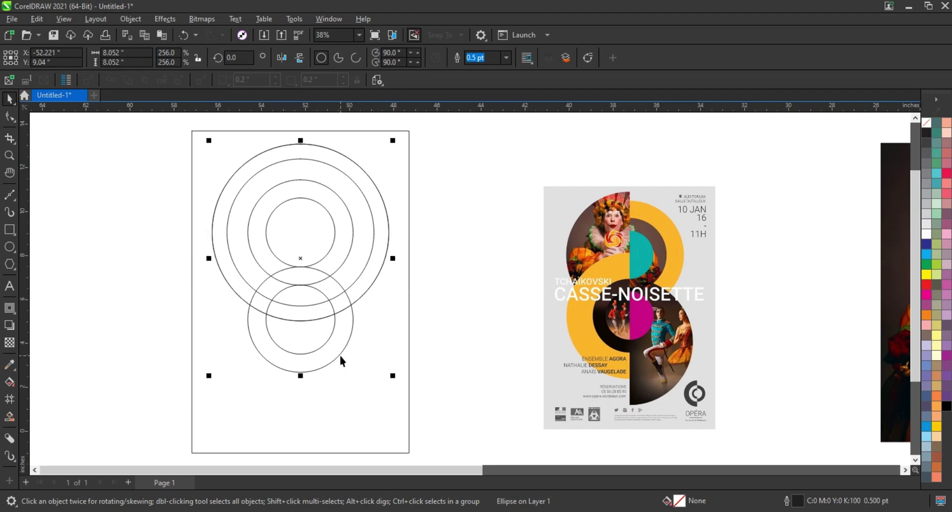
pyautogui.press('e')
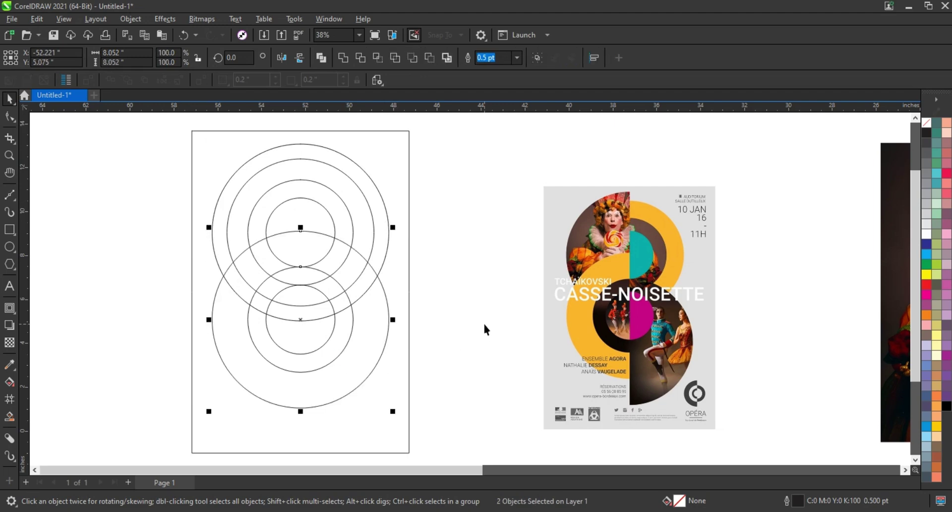
pyautogui.click(484, 325)
pyautogui.click(344, 379)
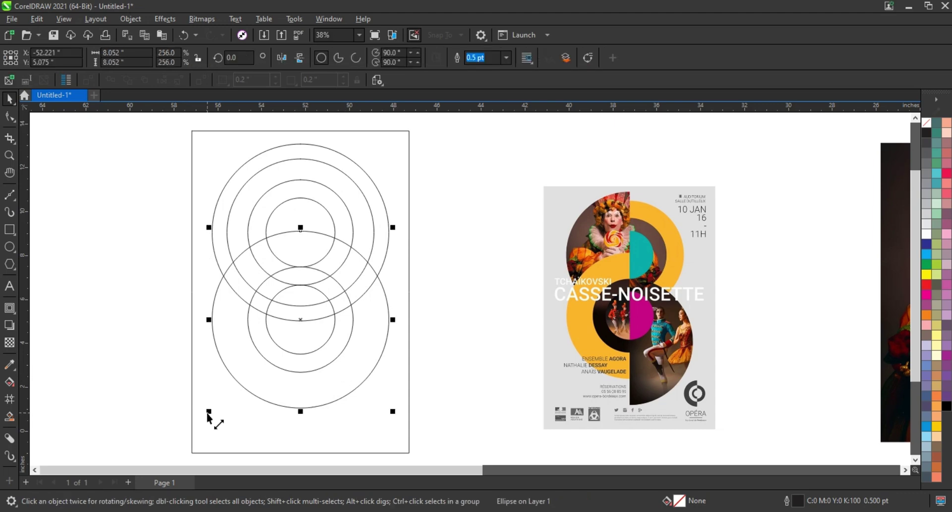
pyautogui.click(201, 367)
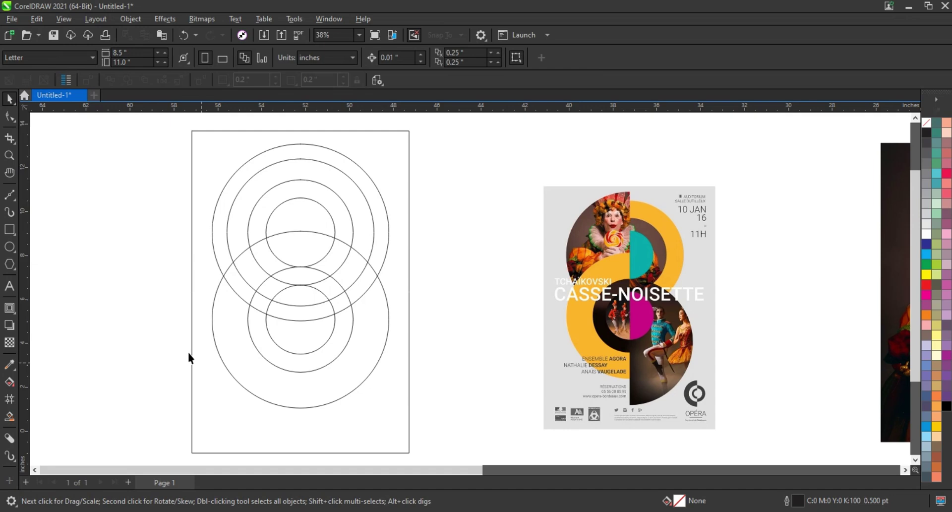
pyautogui.click(16, 199)
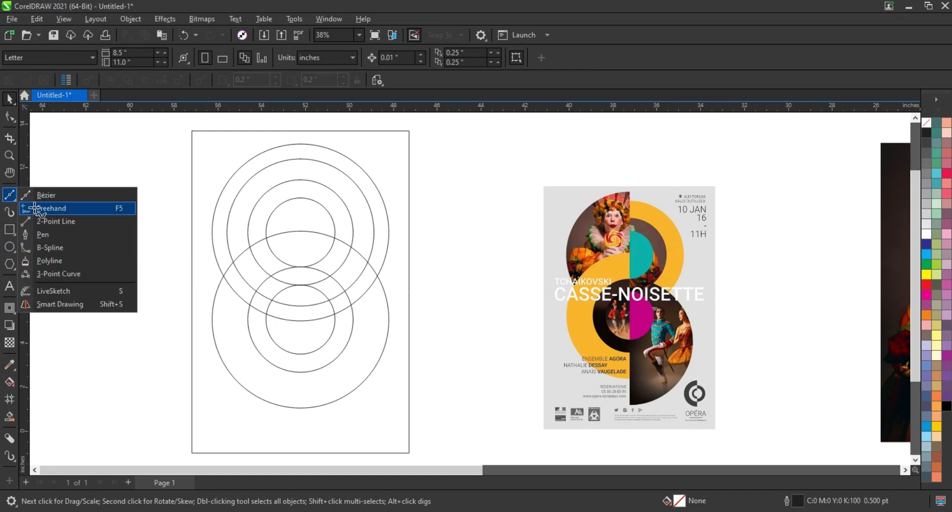
# Draw a straight vertical line left of the page and lengthen it upward.
pyautogui.click(50, 204)
pyautogui.click(104, 165)
pyautogui.click(103, 426)
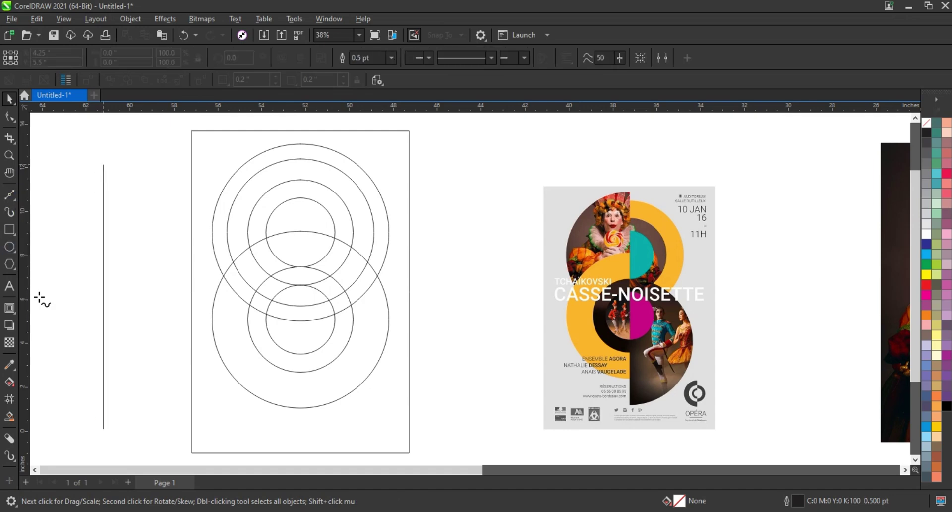
pyautogui.moveTo(104, 158); pyautogui.dragTo(103, 127)
# Centre the line on the circles and page, extending its top above the page edge.
pyautogui.keyDown('shift'); pyautogui.click(305, 202); pyautogui.keyUp('shift')
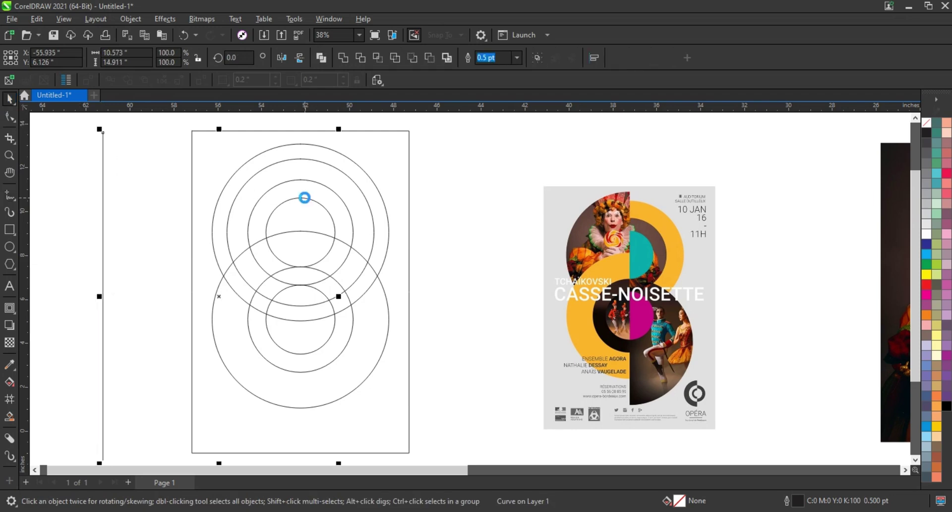
pyautogui.press('c')
pyautogui.press('p')
pyautogui.click(155, 248)
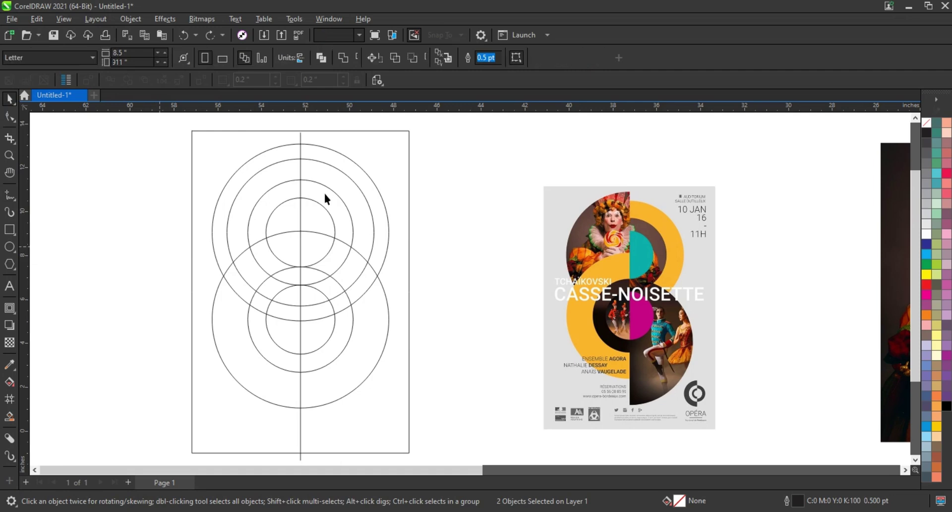
pyautogui.click(306, 143)
pyautogui.moveTo(301, 128); pyautogui.dragTo(306, 126)
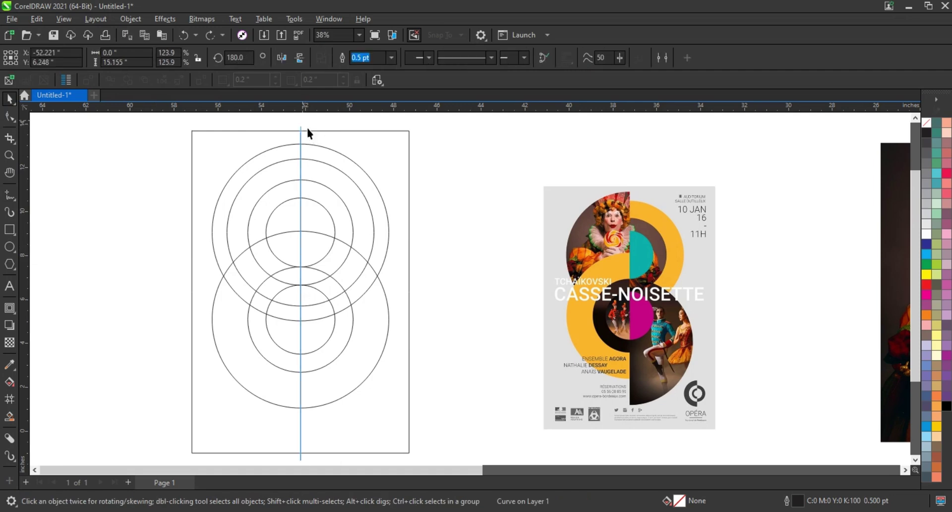
pyautogui.click(445, 252)
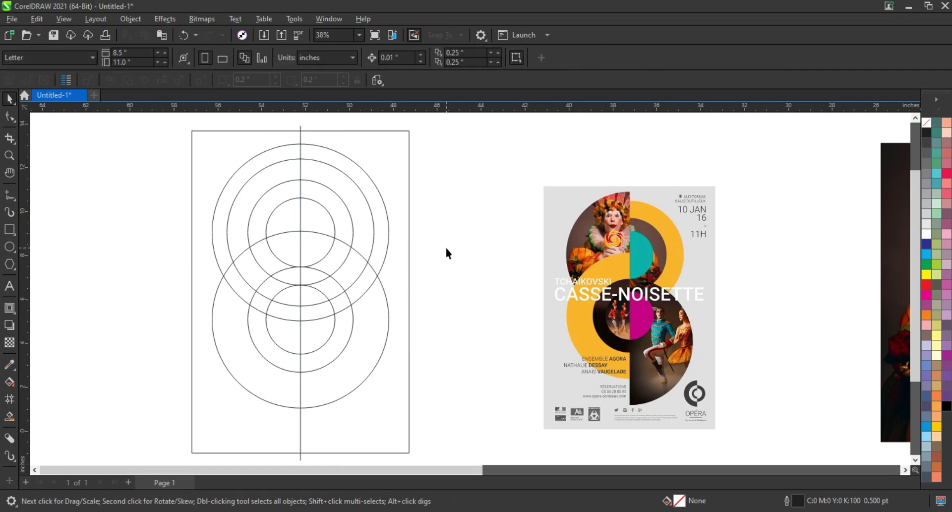
# Fill the inner top circle's right half with teal sampled from the reference poster.
pyautogui.click(10, 417)
pyautogui.click(320, 240)
pyautogui.press('space')
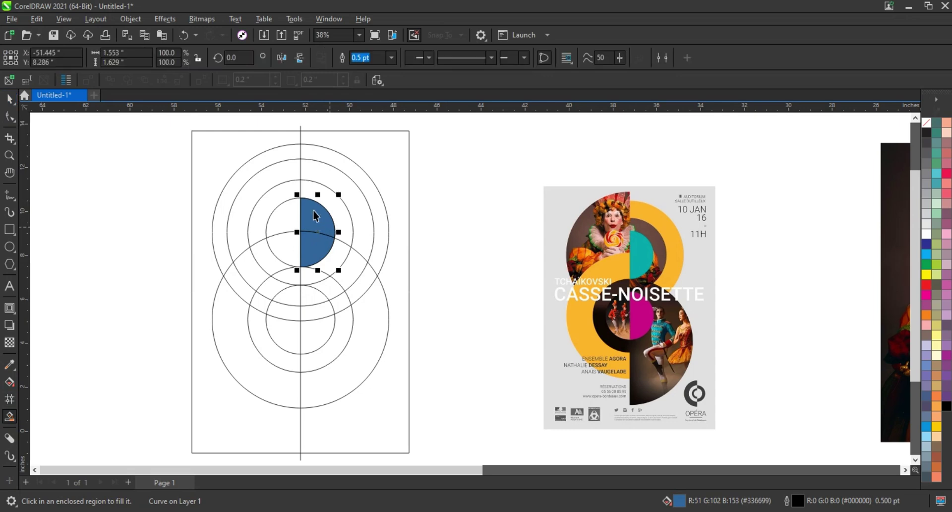
pyautogui.press('space')
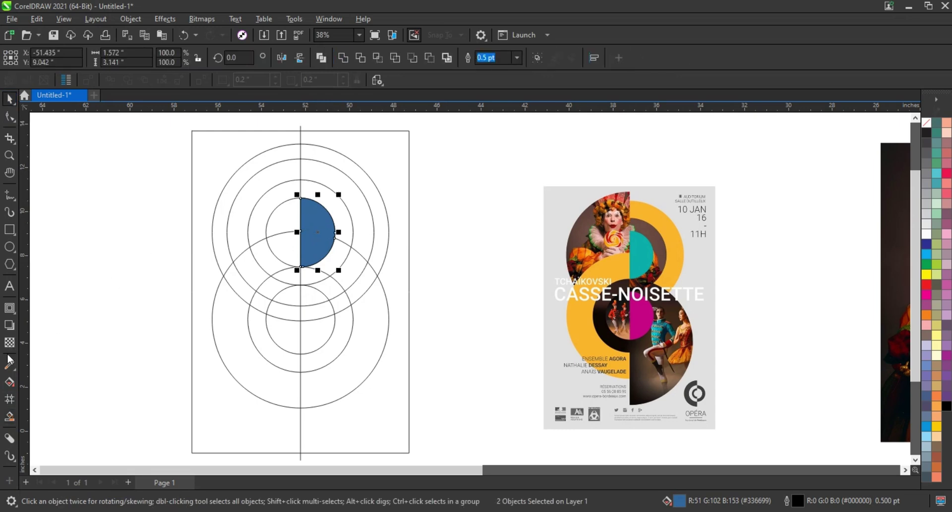
pyautogui.click(9, 361)
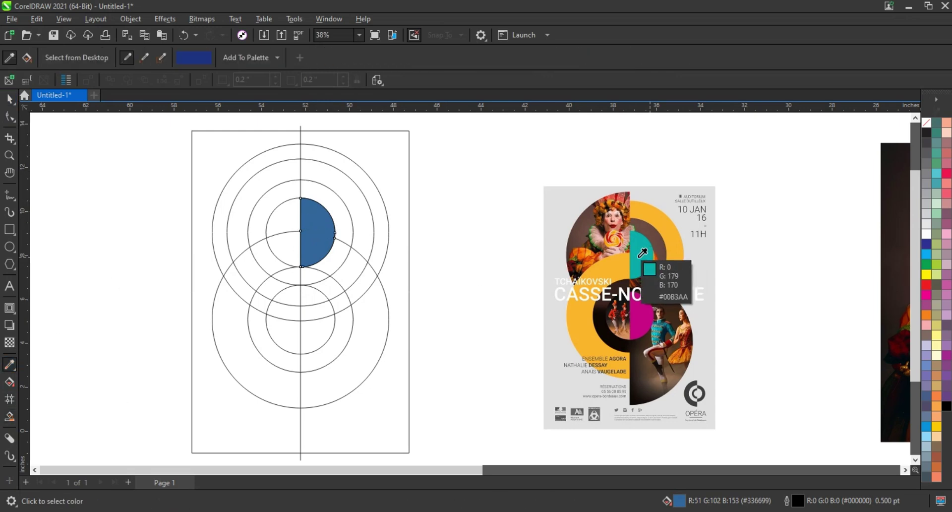
pyautogui.click(640, 256)
pyautogui.click(321, 240)
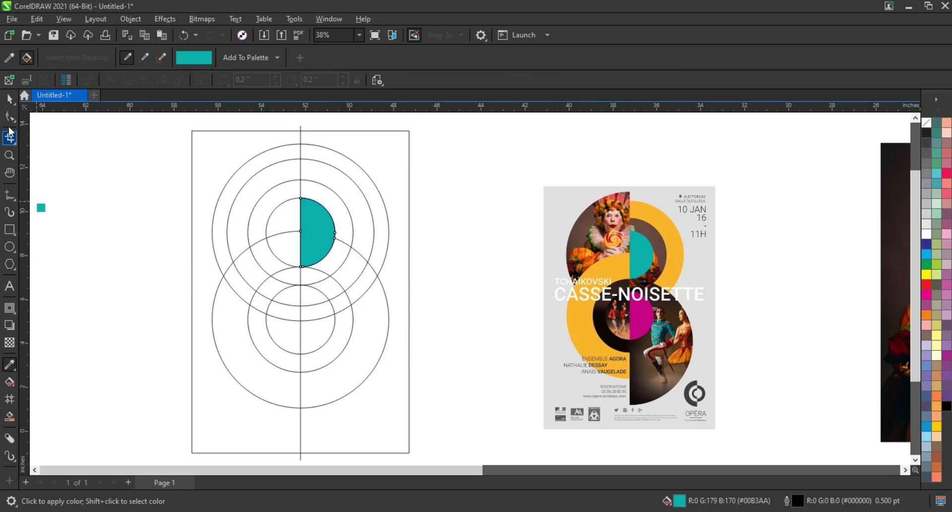
pyautogui.click(9, 99)
# Smart Fill the second ring's right arc and colour it yellow.
pyautogui.click(129, 186)
pyautogui.scroll(1, 392, 259)
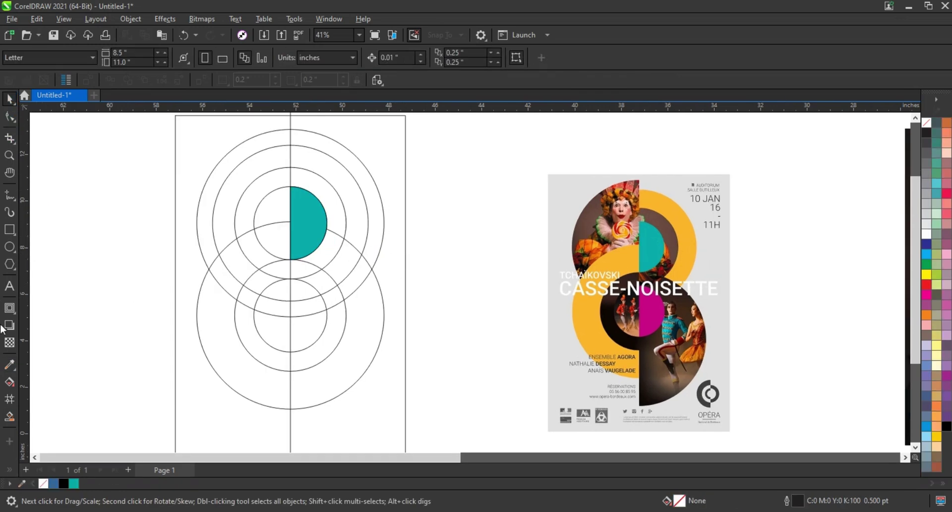
pyautogui.click(9, 417)
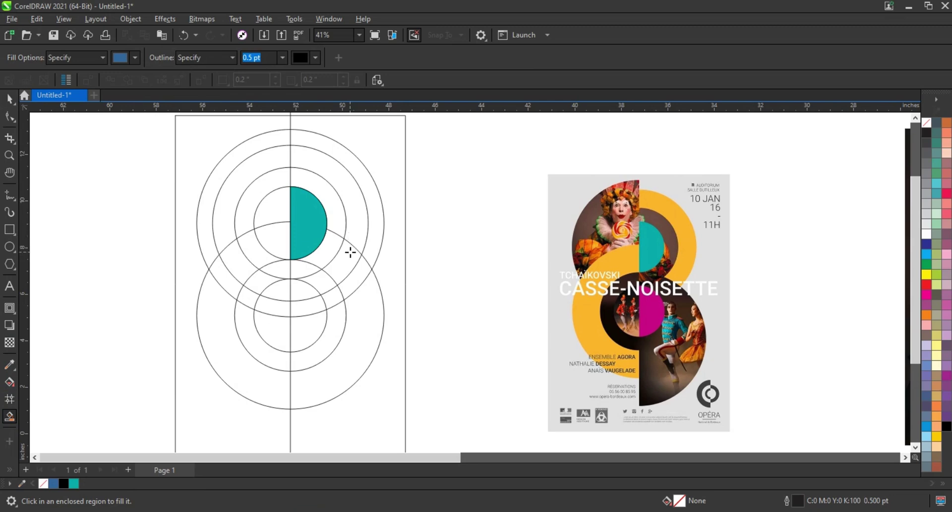
pyautogui.click(355, 241)
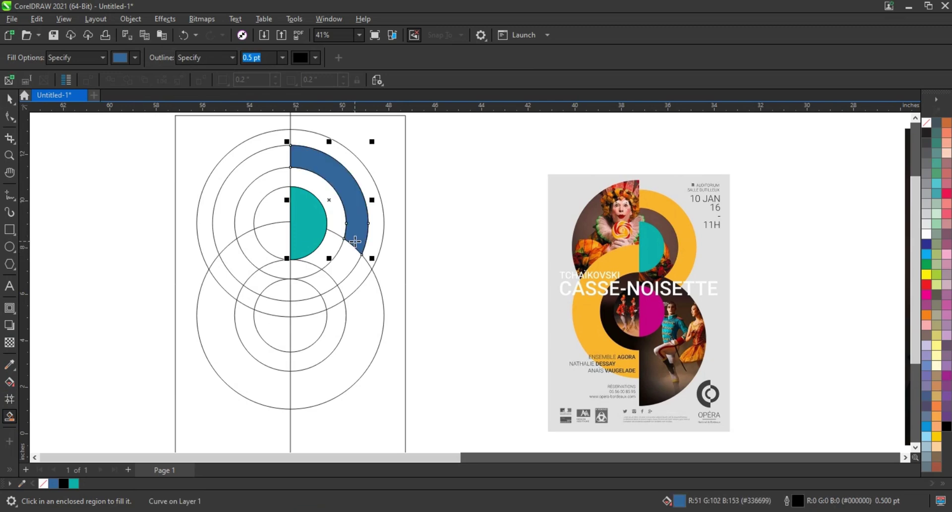
pyautogui.click(8, 103)
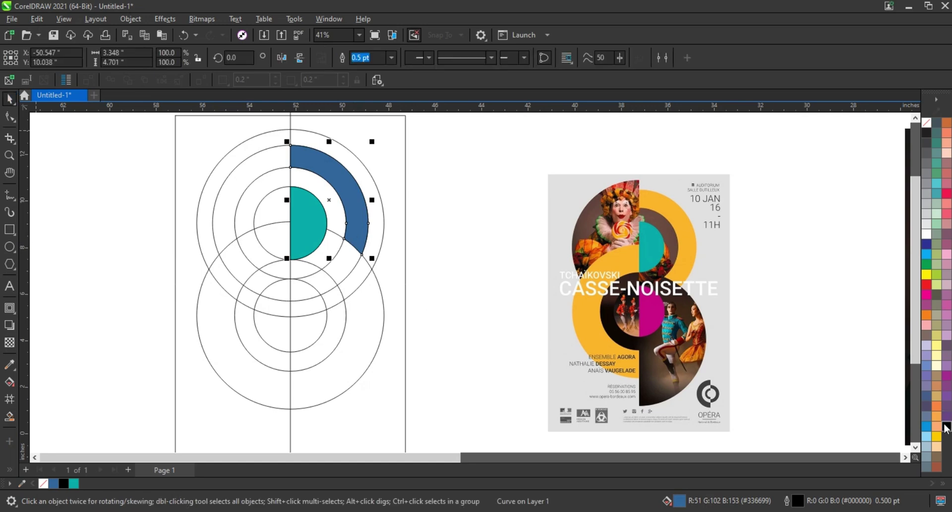
pyautogui.click(937, 435)
pyautogui.click(442, 213)
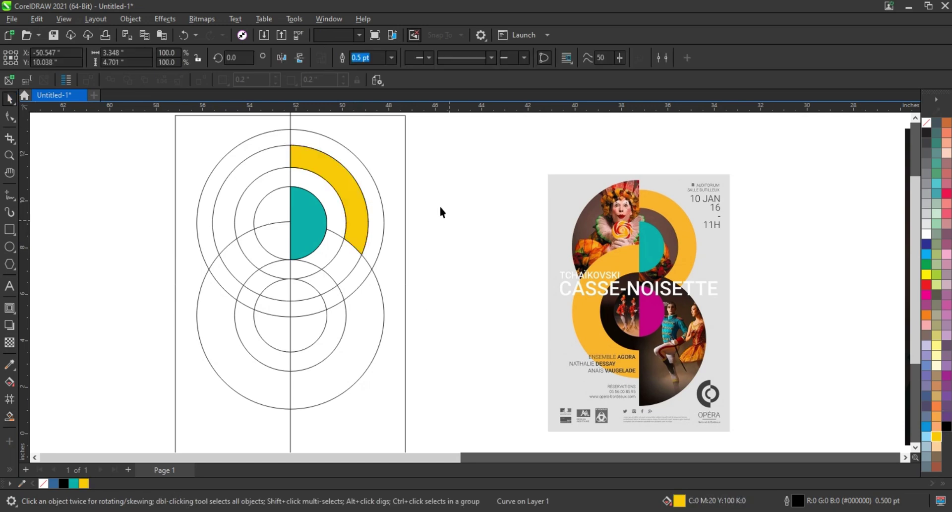
# Smart Fill the four upper-left ring regions blue and weld them into one shape.
pyautogui.click(9, 415)
pyautogui.click(281, 137)
pyautogui.click(270, 160)
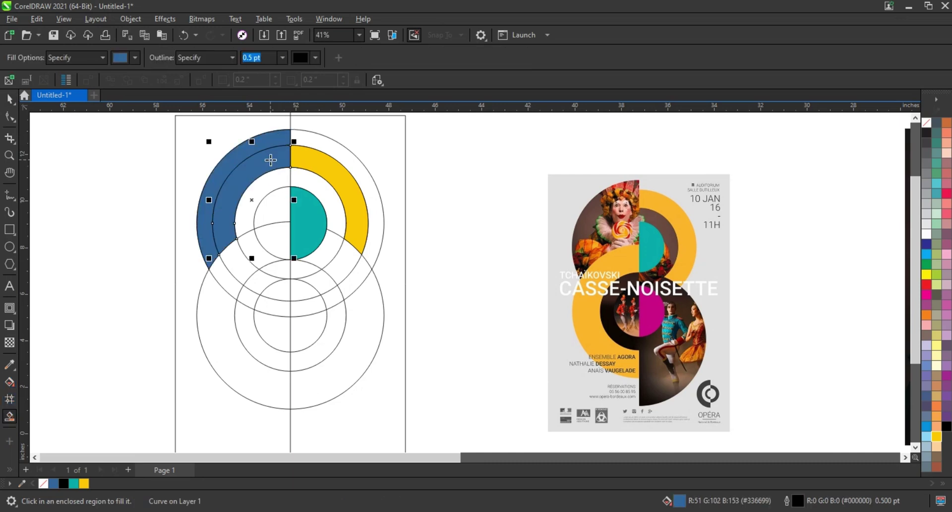
pyautogui.click(256, 186)
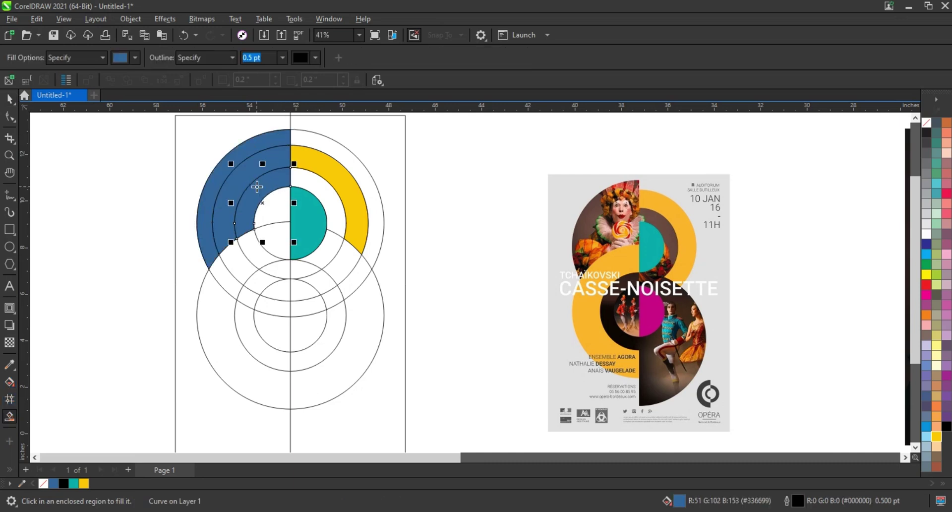
pyautogui.click(271, 198)
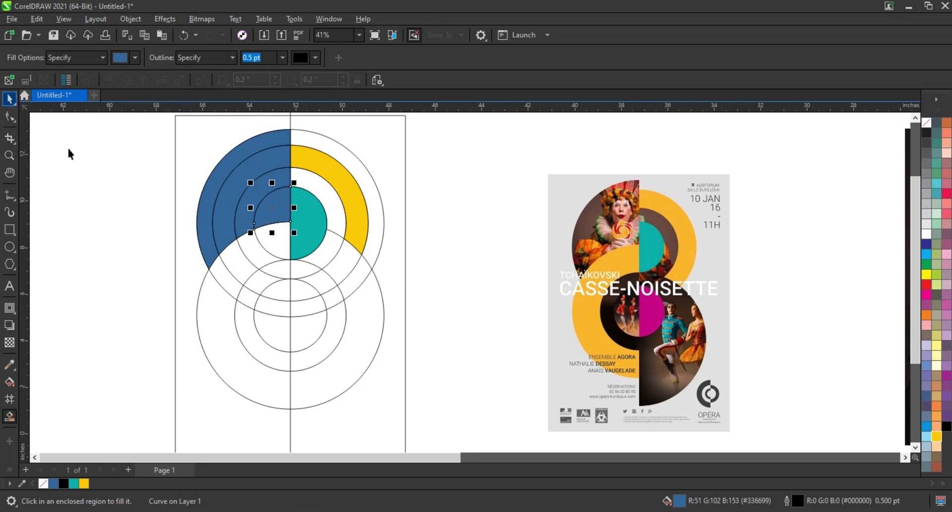
pyautogui.press('space')
pyautogui.moveTo(128, 121); pyautogui.dragTo(301, 275)
pyautogui.click(340, 60)
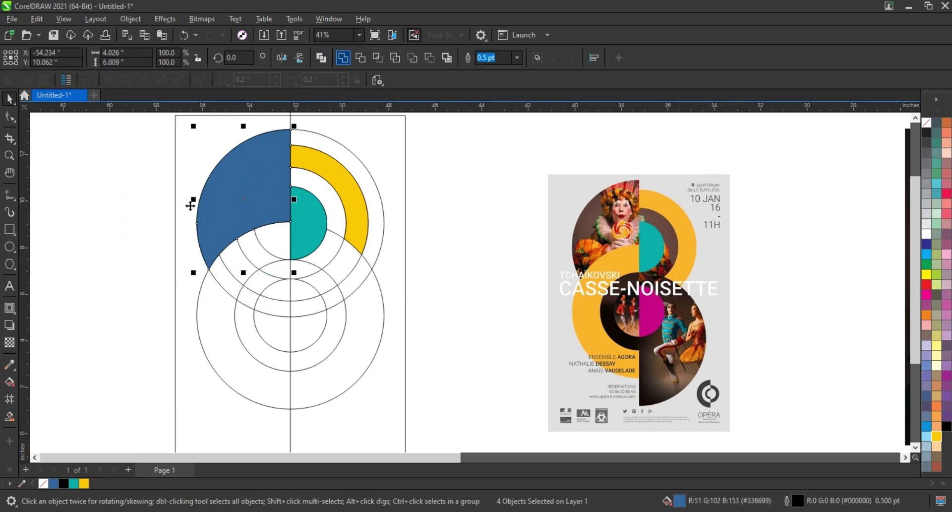
# Fill the lower-left outer ring regions and colour the crescent yellow.
pyautogui.press('space')
pyautogui.click(238, 266)
pyautogui.click(251, 256)
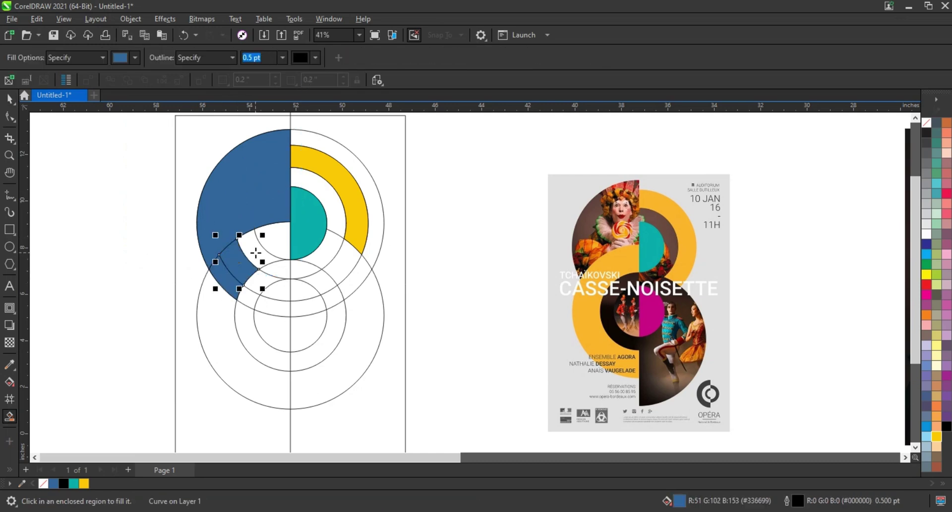
pyautogui.click(233, 225)
pyautogui.click(250, 218)
pyautogui.click(219, 308)
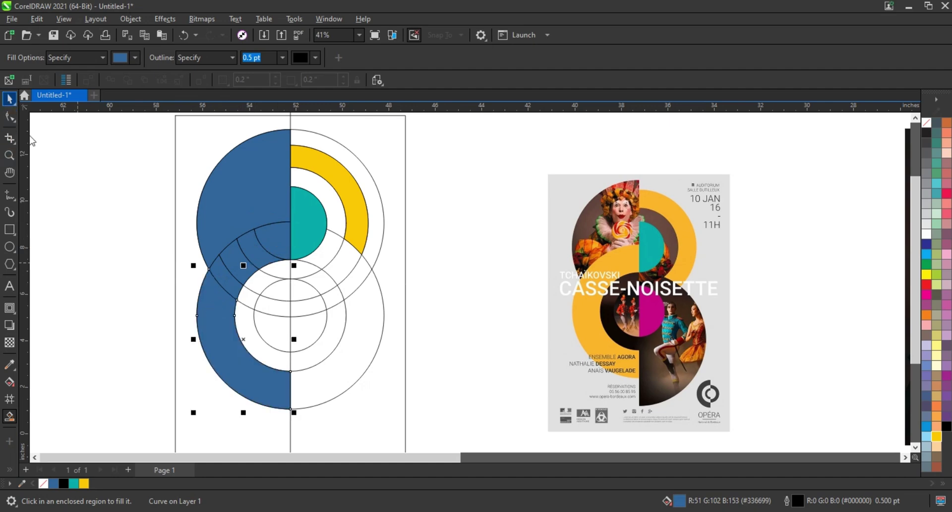
pyautogui.press('space')
pyautogui.moveTo(118, 210); pyautogui.dragTo(302, 425)
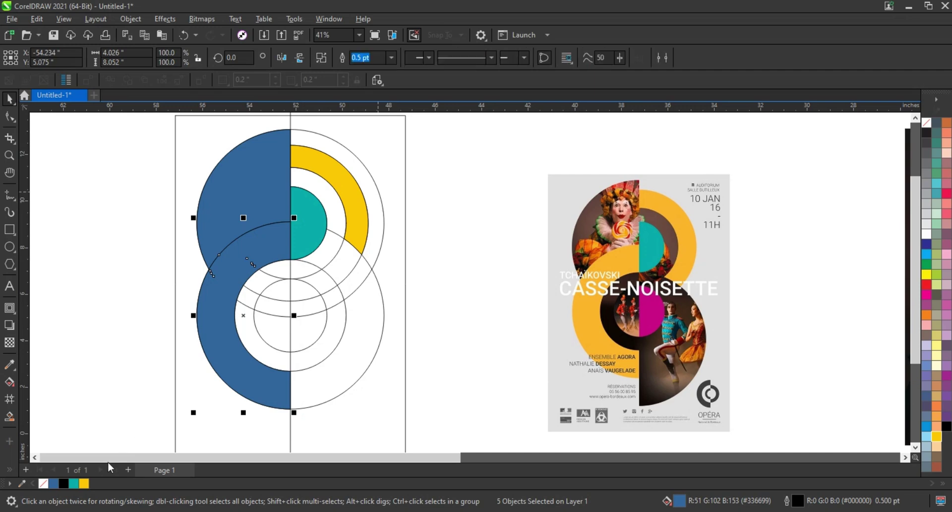
pyautogui.click(84, 483)
pyautogui.click(100, 367)
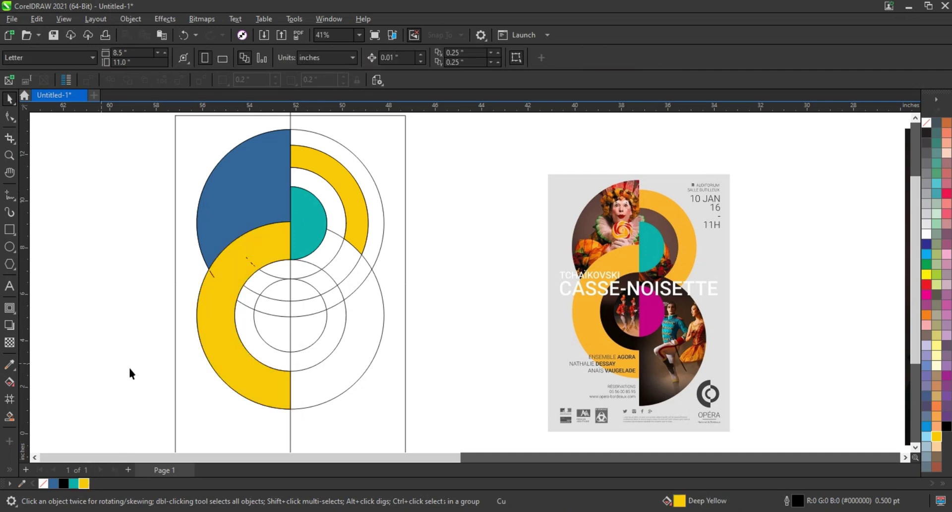
pyautogui.click(211, 315)
pyautogui.click(114, 318)
# Smart Fill the four inner lower ring regions blue and weld them into one crescent.
pyautogui.scroll(1, 264, 438)
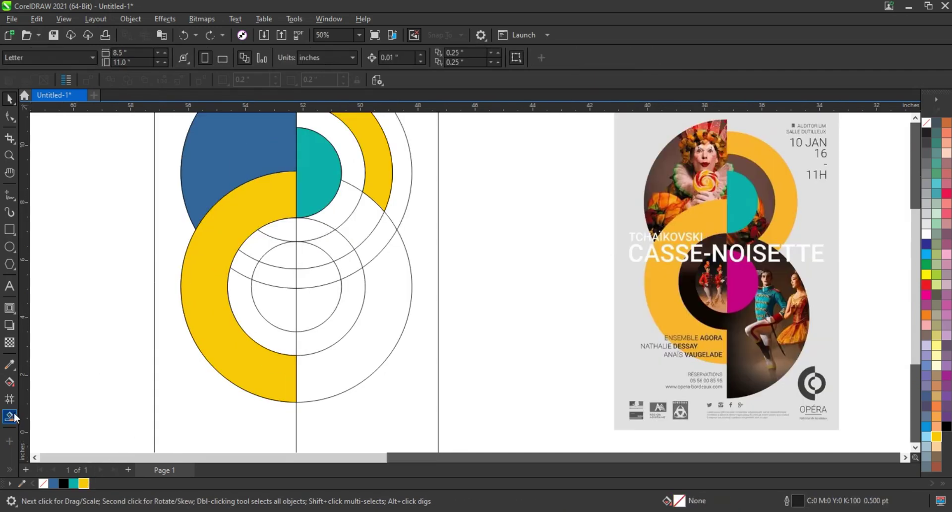
pyautogui.click(9, 416)
pyautogui.click(247, 322)
pyautogui.click(251, 265)
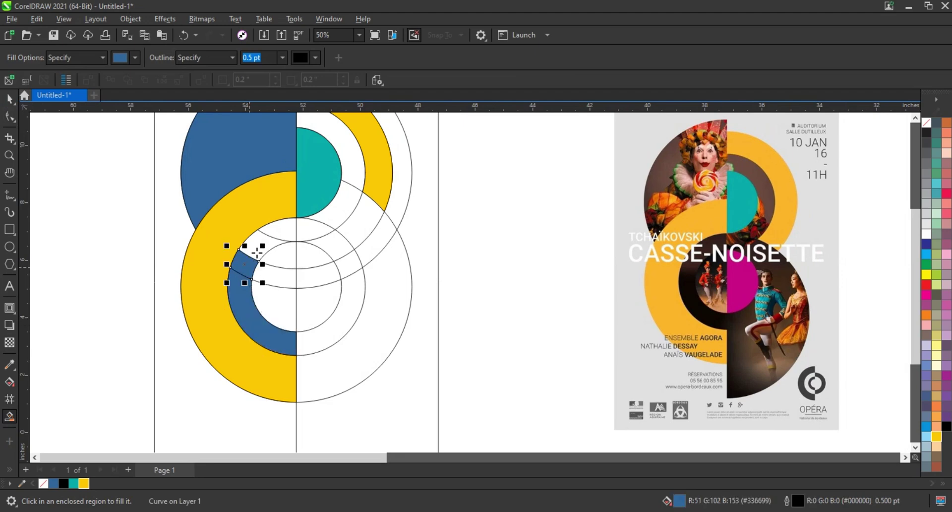
pyautogui.click(257, 252)
pyautogui.click(281, 229)
pyautogui.click(9, 99)
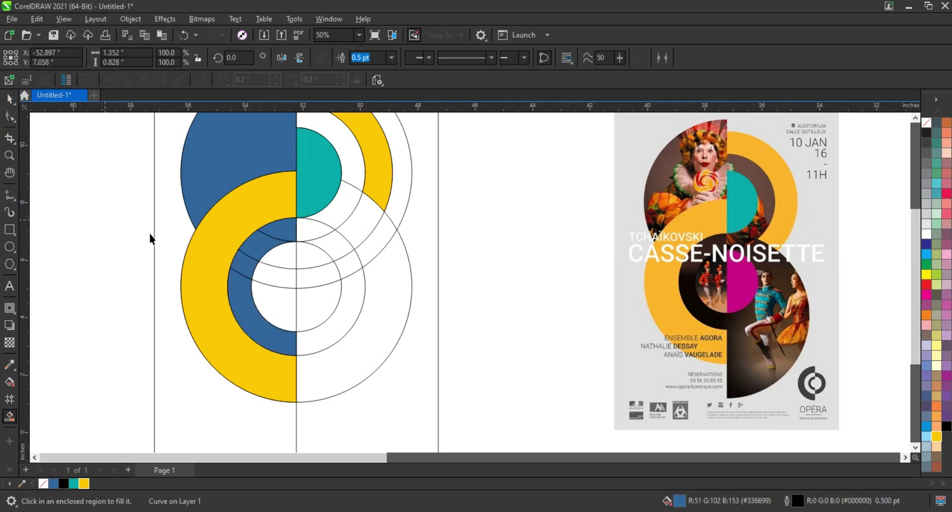
pyautogui.moveTo(306, 361); pyautogui.dragTo(307, 361)
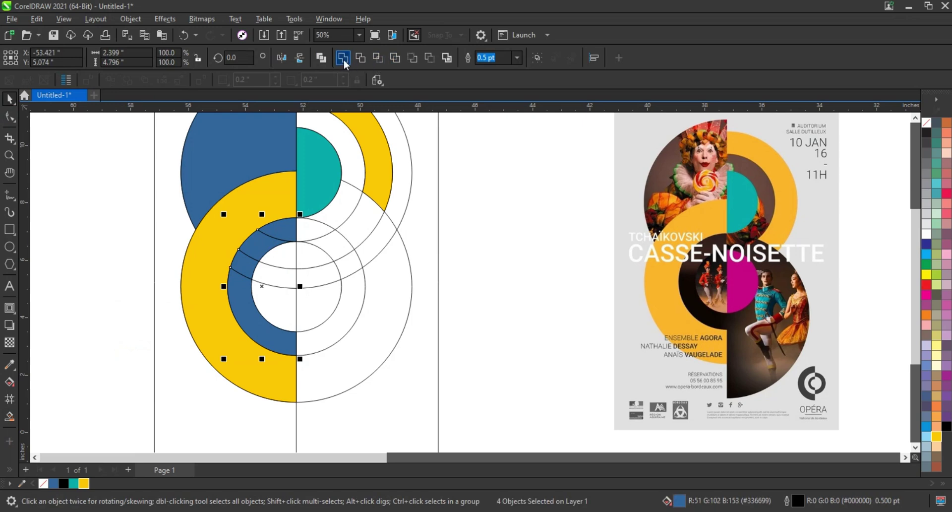
pyautogui.click(343, 57)
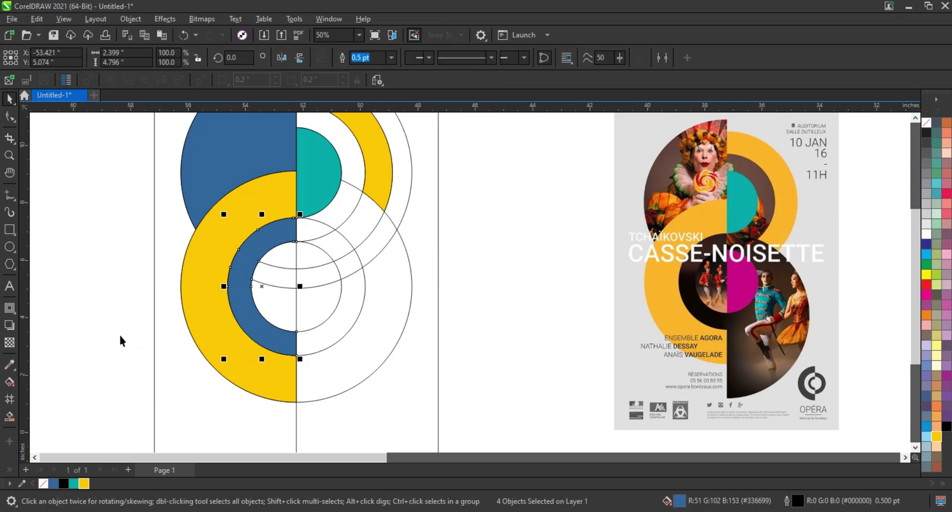
pyautogui.click(457, 346)
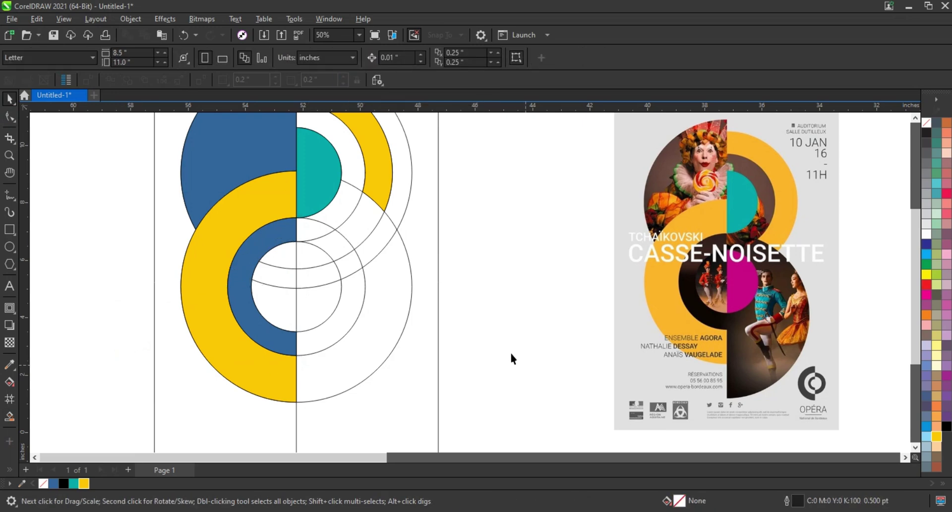
# Smart Fill the three regions around the teal half-circle blue.
pyautogui.click(8, 415)
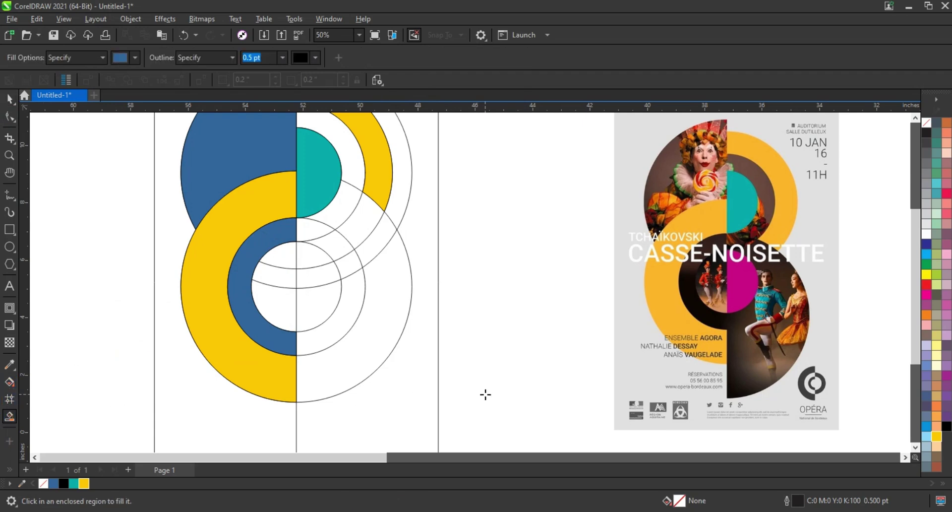
pyautogui.scroll(-1, 485, 393)
pyautogui.click(342, 250)
pyautogui.click(368, 225)
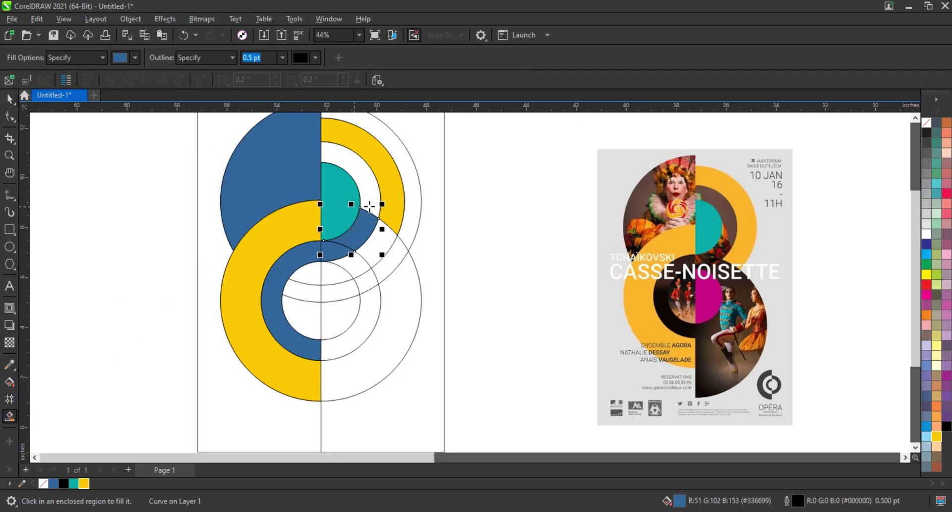
pyautogui.click(361, 215)
pyautogui.click(9, 102)
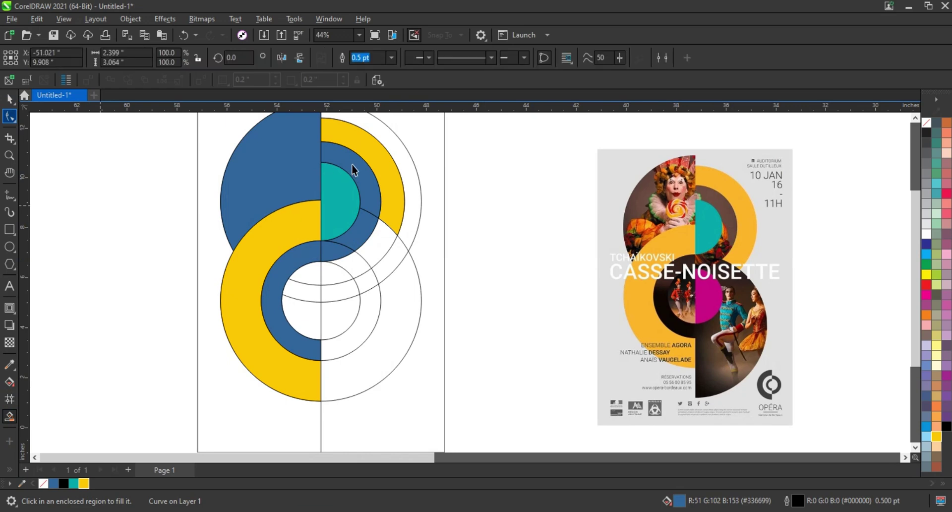
# Weld the blue crescent, upper-left half and lower blue band into one S-curve.
pyautogui.keyDown('shift'); pyautogui.click(339, 256); pyautogui.keyUp('shift')
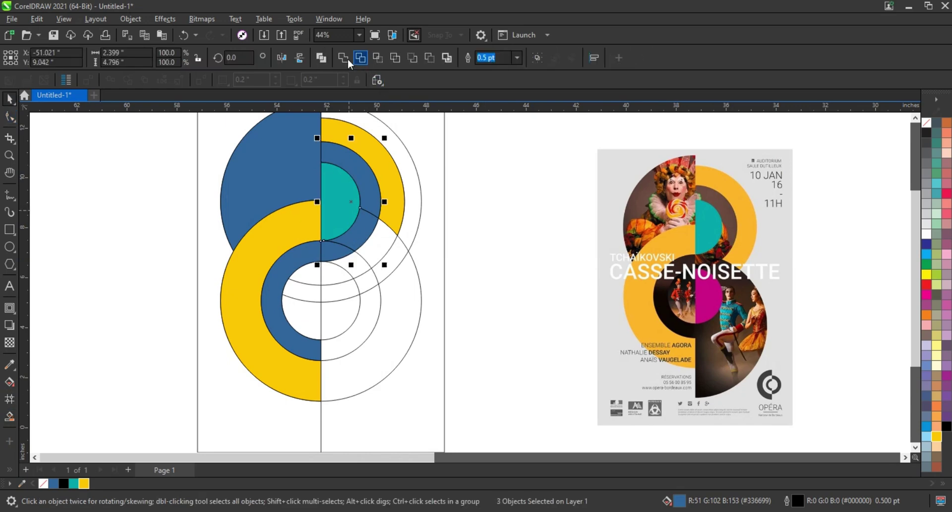
pyautogui.keyDown('shift'); pyautogui.click(267, 167); pyautogui.keyUp('shift')
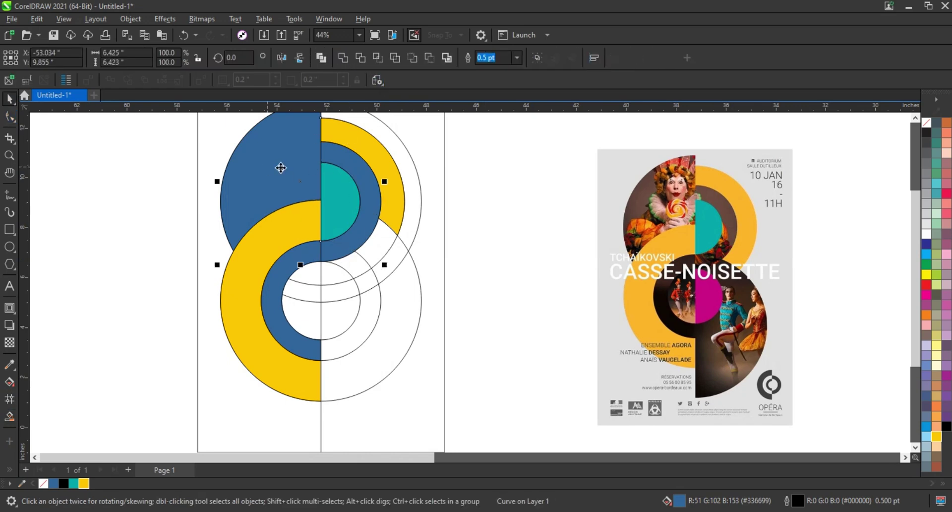
pyautogui.click(343, 58)
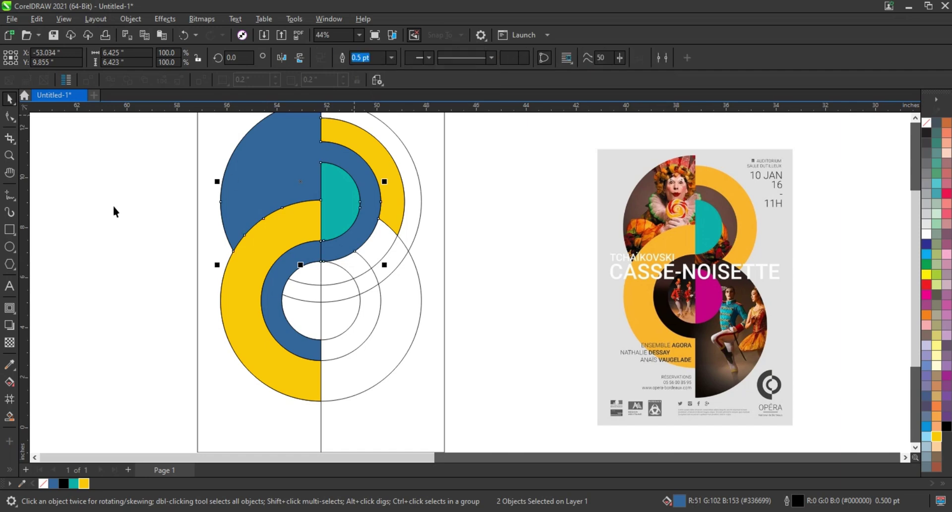
pyautogui.click(398, 311)
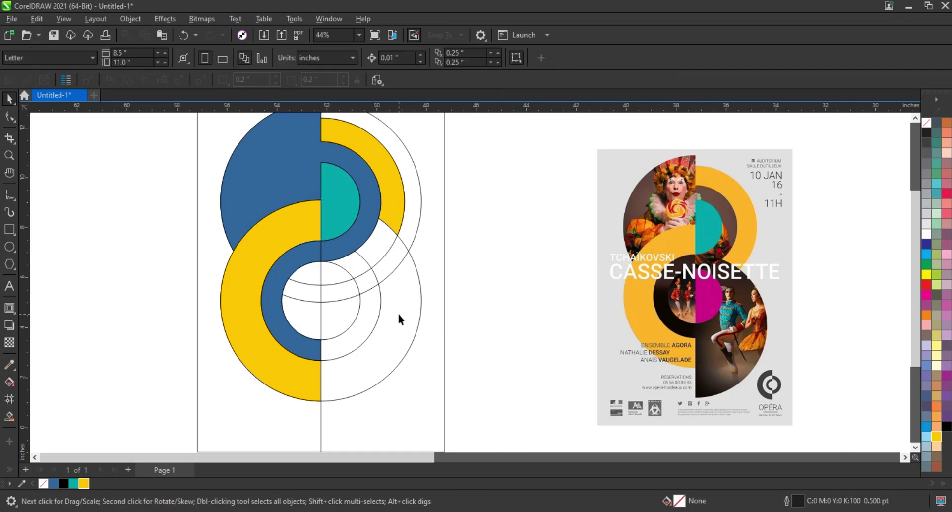
pyautogui.click(325, 254)
pyautogui.keyDown('shift'); pyautogui.click(304, 261); pyautogui.keyUp('shift')
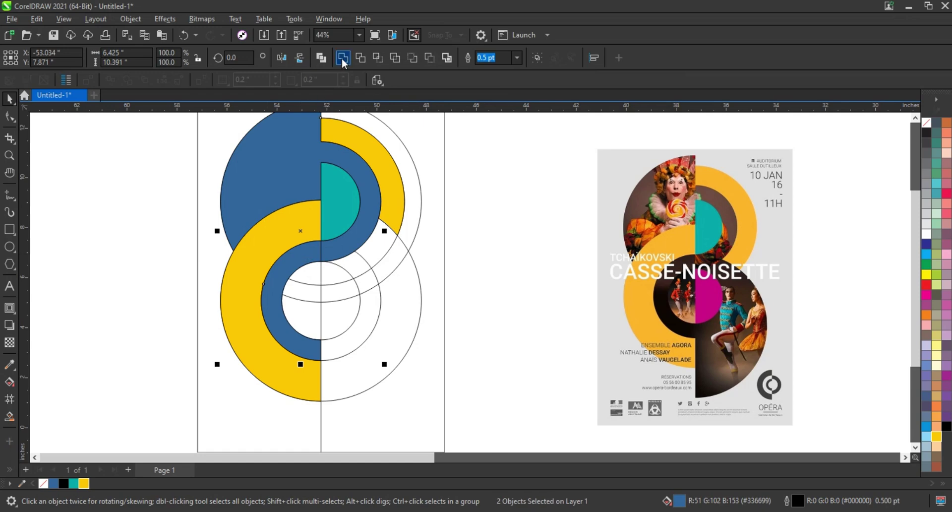
pyautogui.click(342, 59)
pyautogui.click(314, 319)
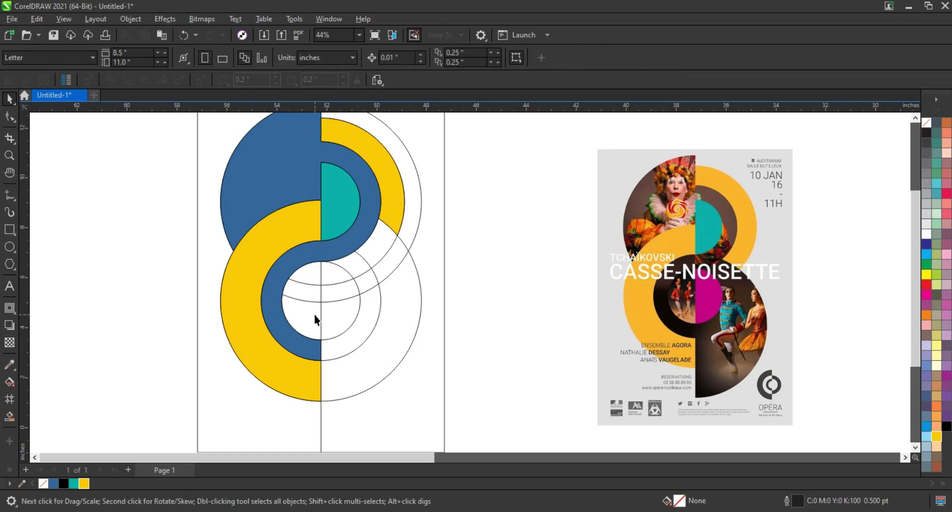
pyautogui.scroll(-1, 315, 320)
# PowerClip the costumed-figure photo inside the blue S-curve shape.
pyautogui.moveTo(883, 347); pyautogui.dragTo(735, 348)
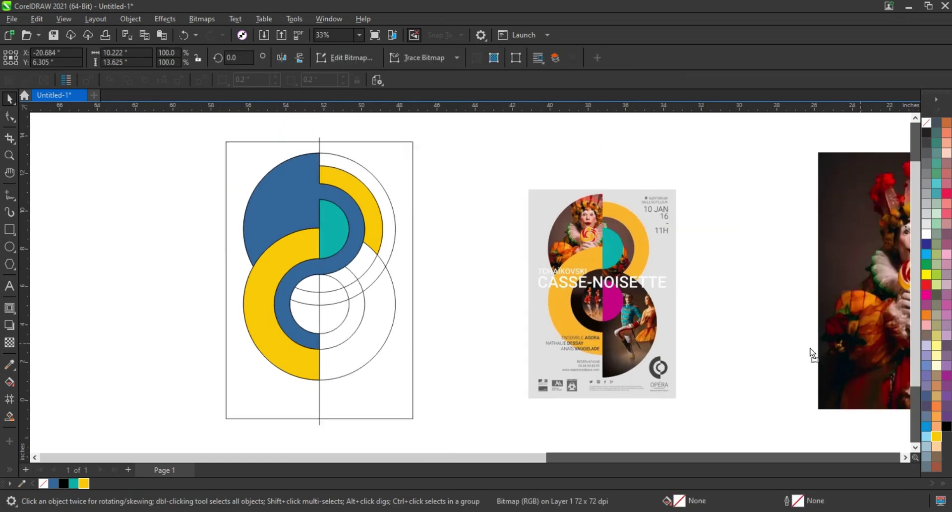
pyautogui.rightClick(735, 348)
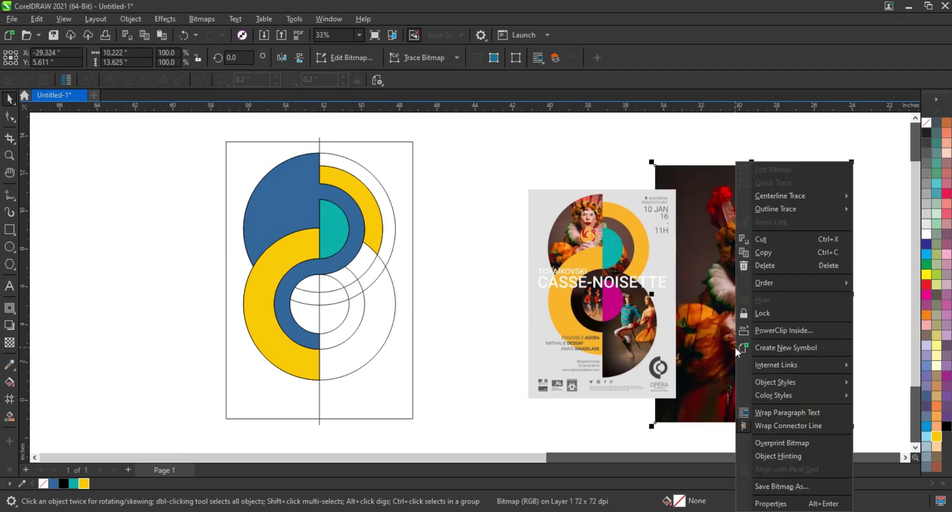
pyautogui.press('Escape')
pyautogui.press('Escape')
pyautogui.click(287, 199)
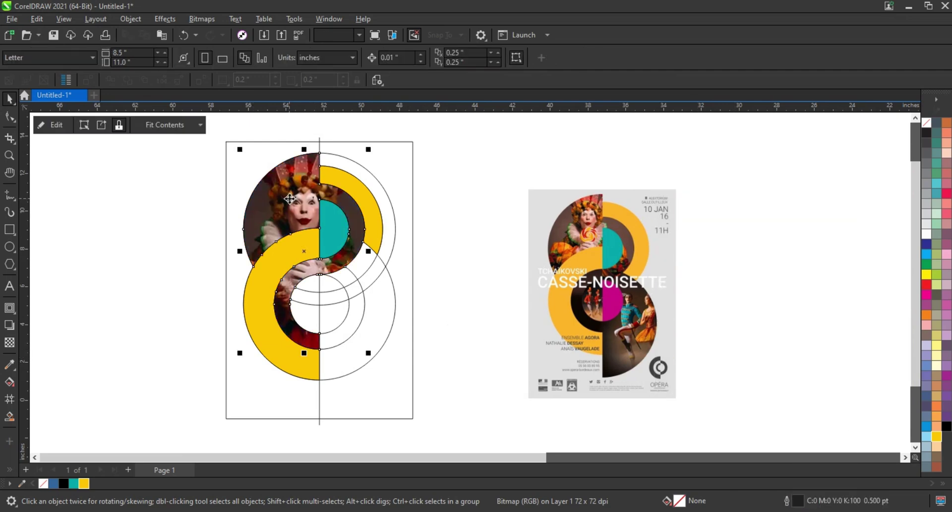
# Edit the PowerClip, resizing the photo and adding a mirrored copy below to fill the shape.
pyautogui.rightClick(289, 199)
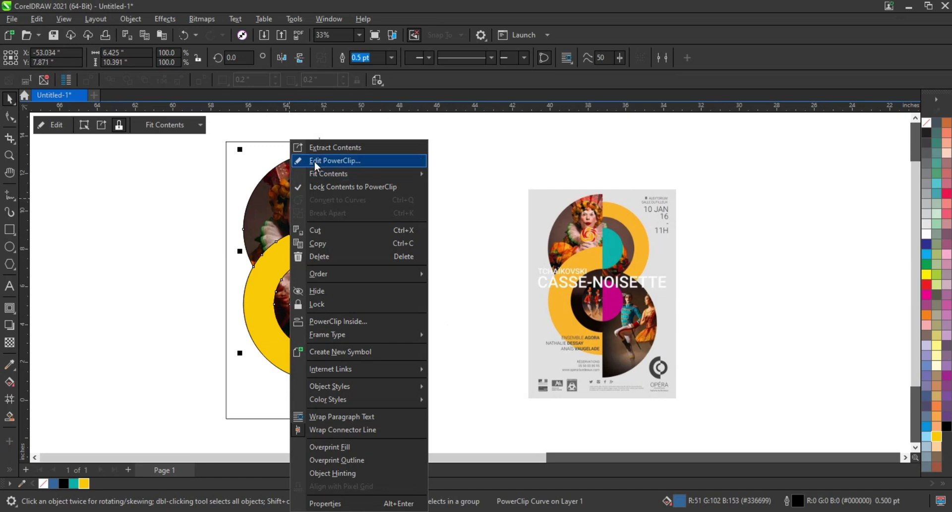
pyautogui.click(315, 160)
pyautogui.click(379, 360)
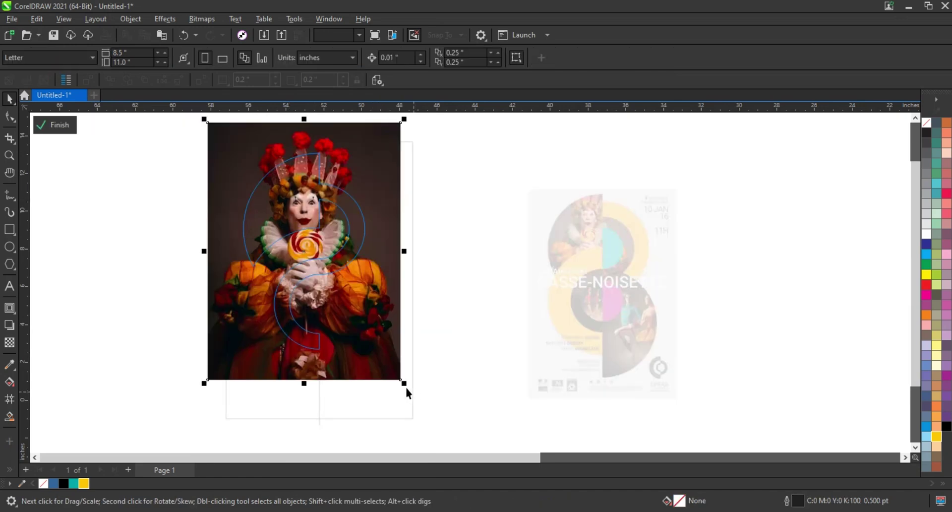
pyautogui.moveTo(402, 378); pyautogui.dragTo(379, 351)
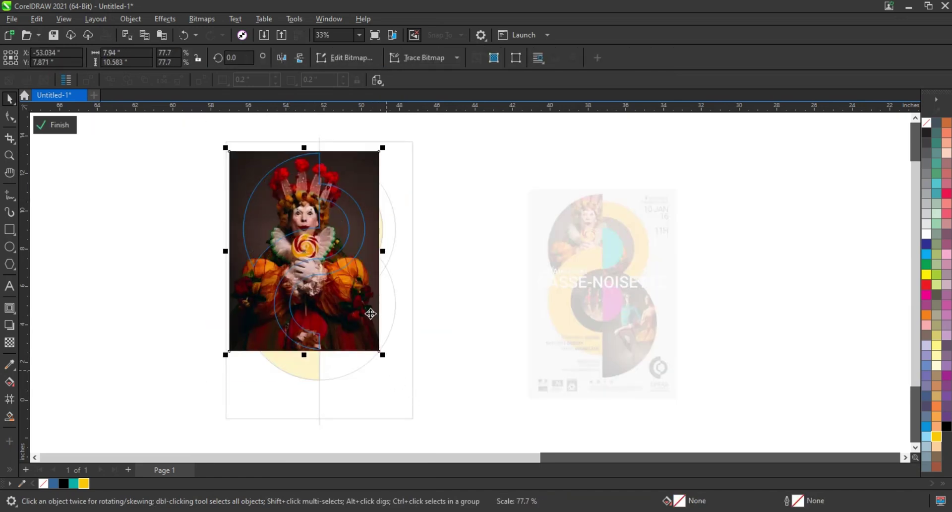
pyautogui.moveTo(372, 314); pyautogui.dragTo(356, 316)
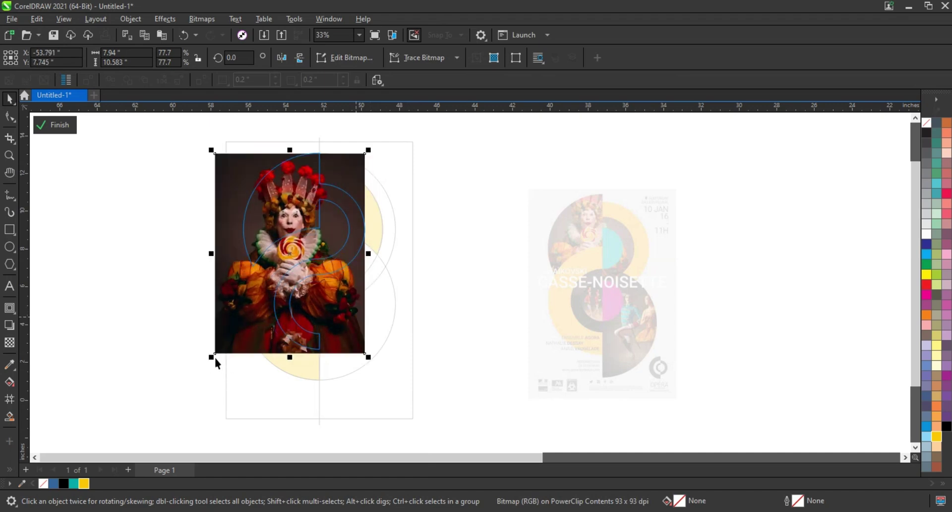
pyautogui.moveTo(213, 359); pyautogui.dragTo(232, 342)
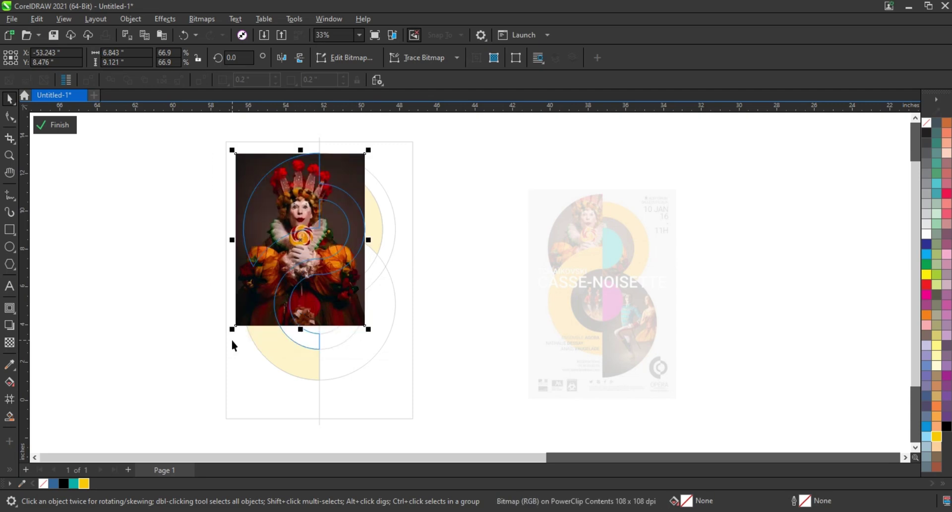
pyautogui.moveTo(232, 329); pyautogui.dragTo(237, 322)
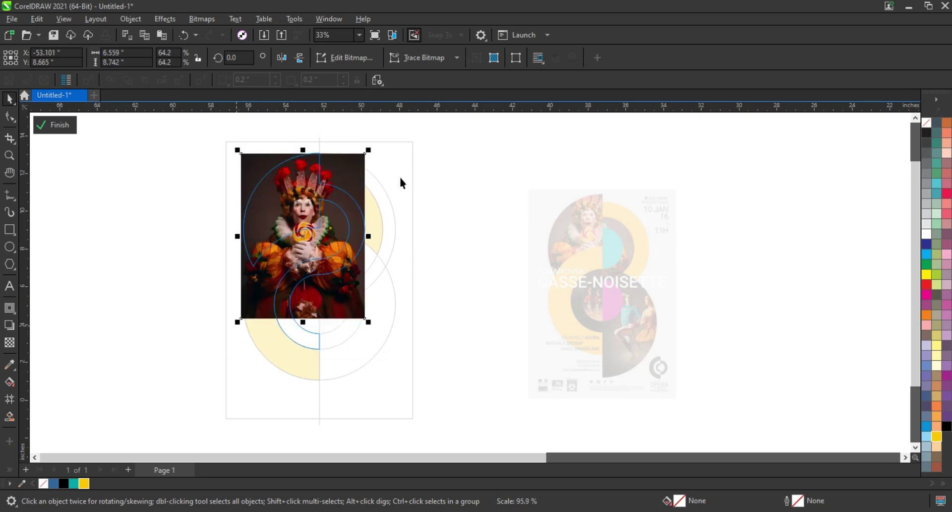
pyautogui.moveTo(368, 150); pyautogui.dragTo(380, 135)
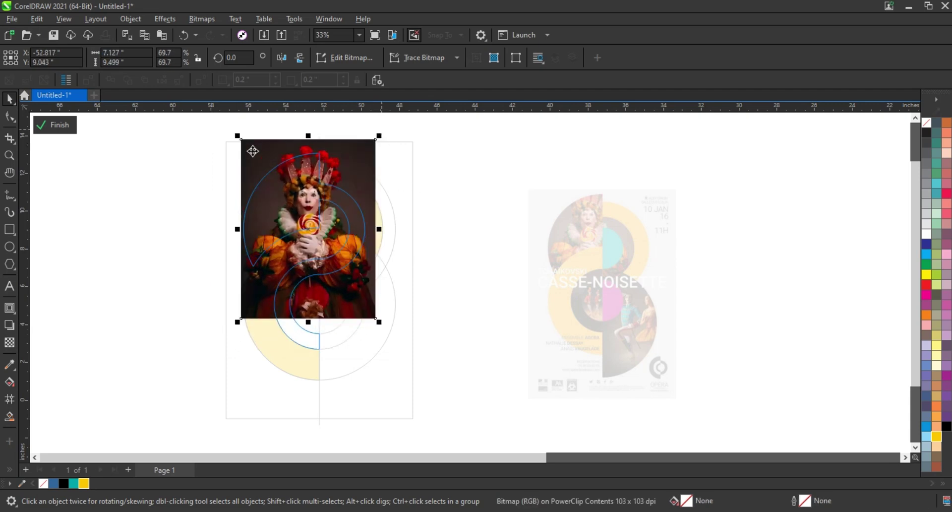
pyautogui.moveTo(238, 136); pyautogui.dragTo(234, 131)
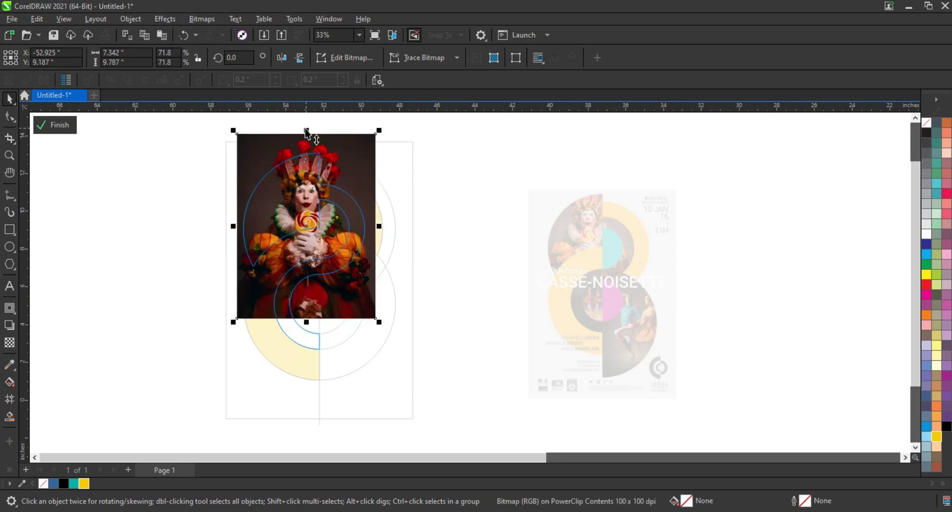
pyautogui.moveTo(306, 130); pyautogui.dragTo(295, 367)
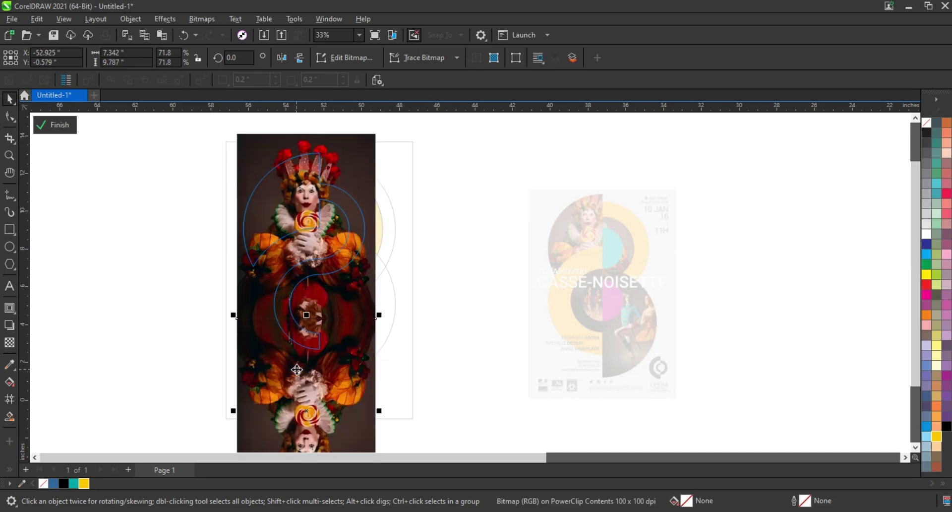
pyautogui.click(58, 131)
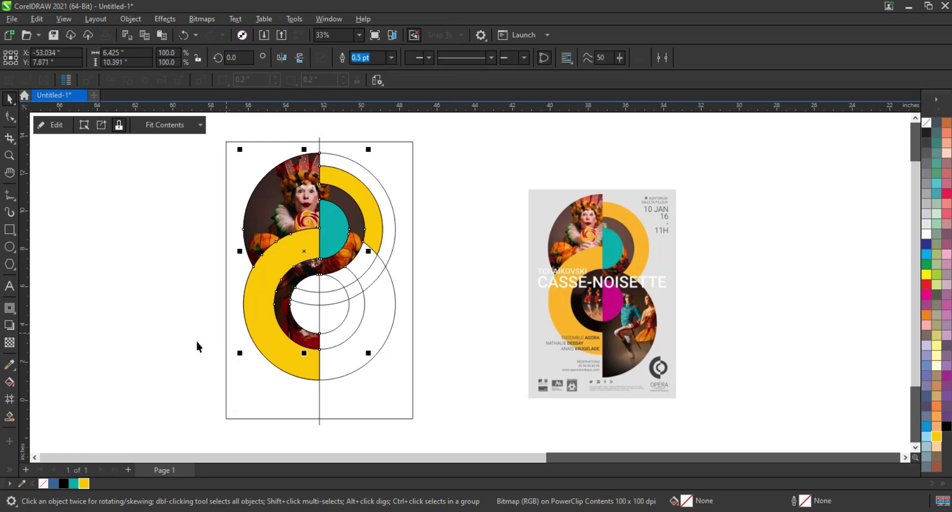
# Smart-fill the two right-hand regions of the inner circle blue and merge them.
pyautogui.click(196, 338)
pyautogui.press('z')
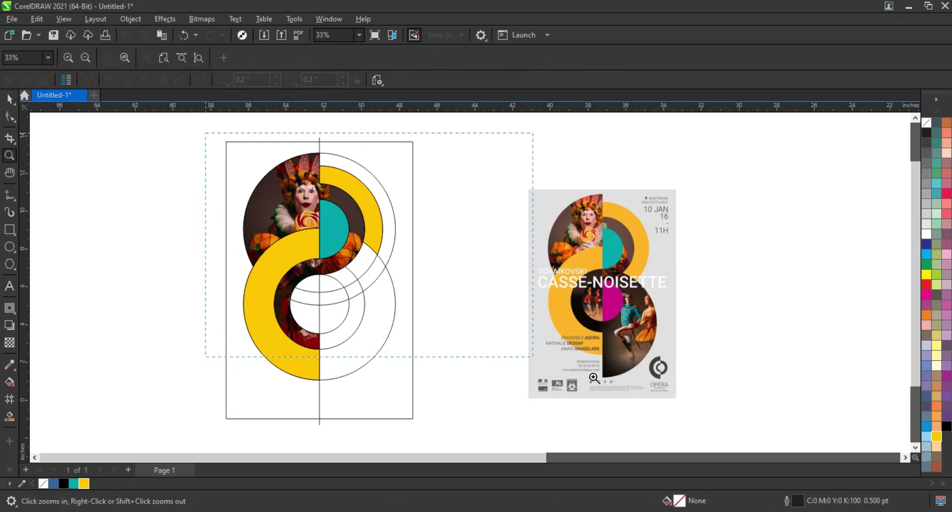
pyautogui.scroll(1, 334, 200)
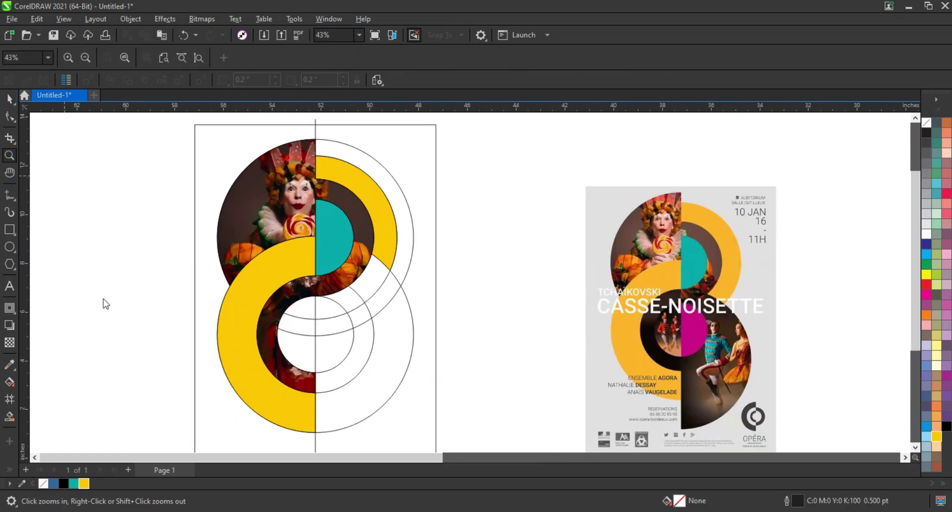
pyautogui.press('space')
pyautogui.click(9, 417)
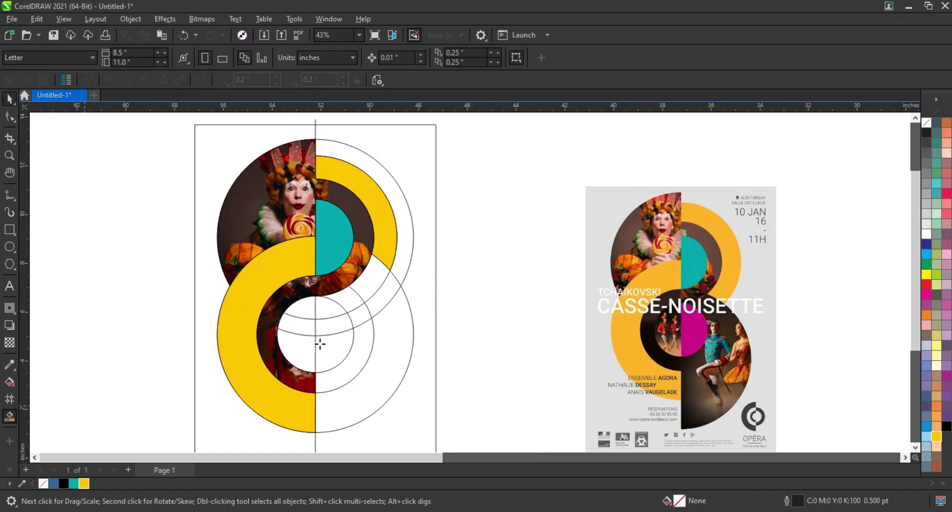
pyautogui.click(332, 347)
pyautogui.click(331, 307)
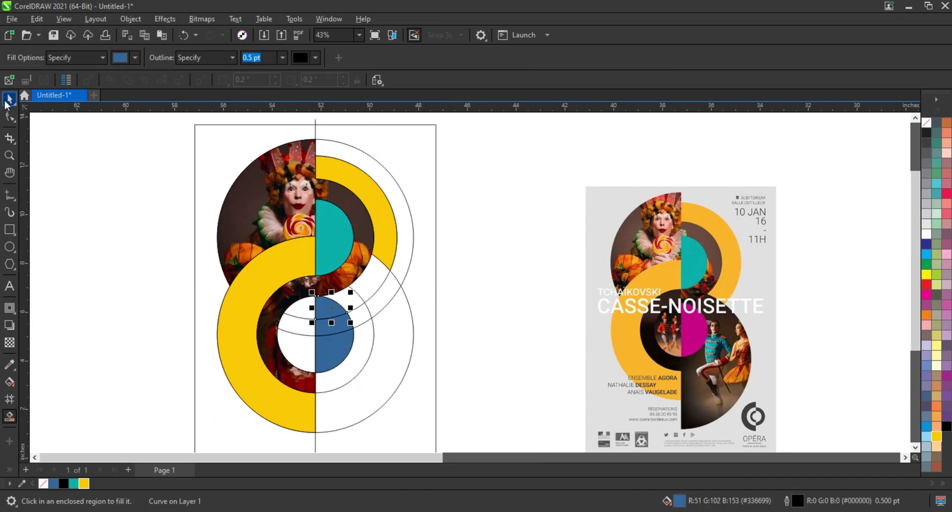
pyautogui.click(338, 344)
pyautogui.press('space')
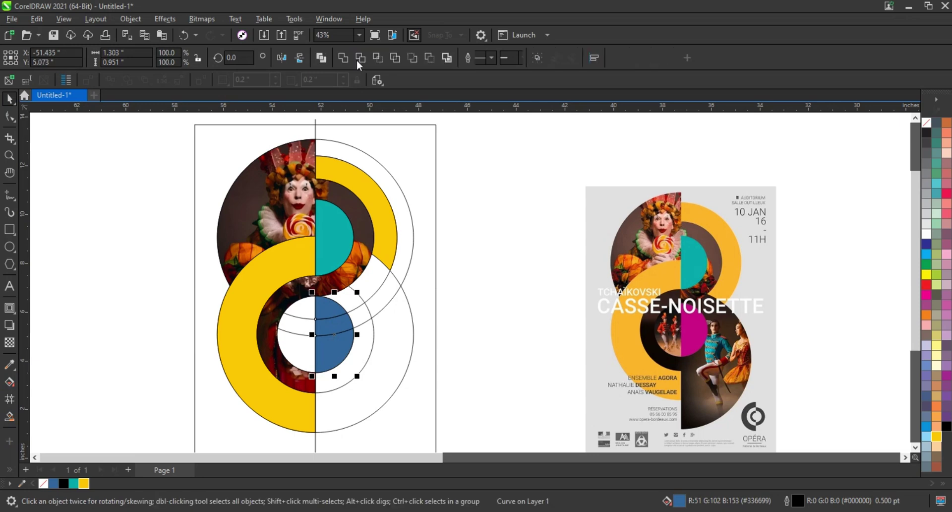
# Fill the inner half-circle with magenta sampled from the reference poster.
pyautogui.hotkey('ctrl', 'l')
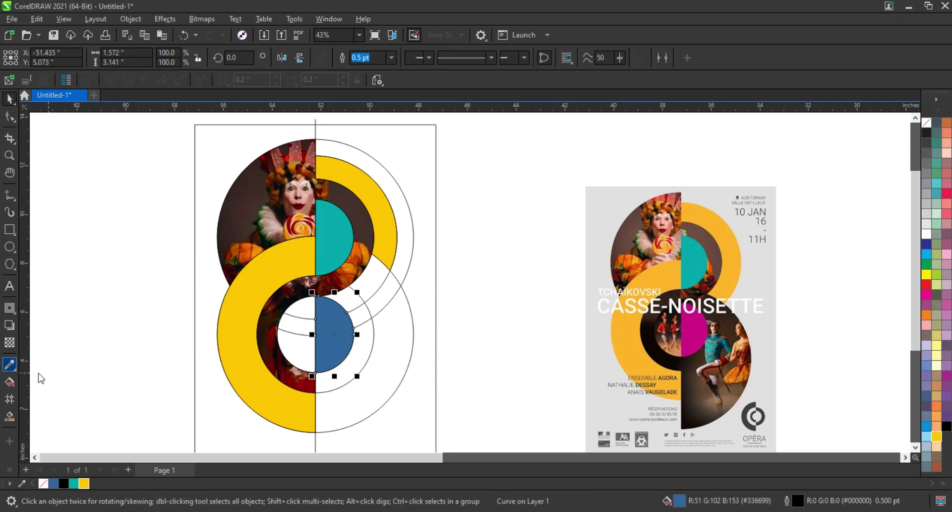
pyautogui.click(9, 364)
pyautogui.click(699, 340)
pyautogui.click(343, 343)
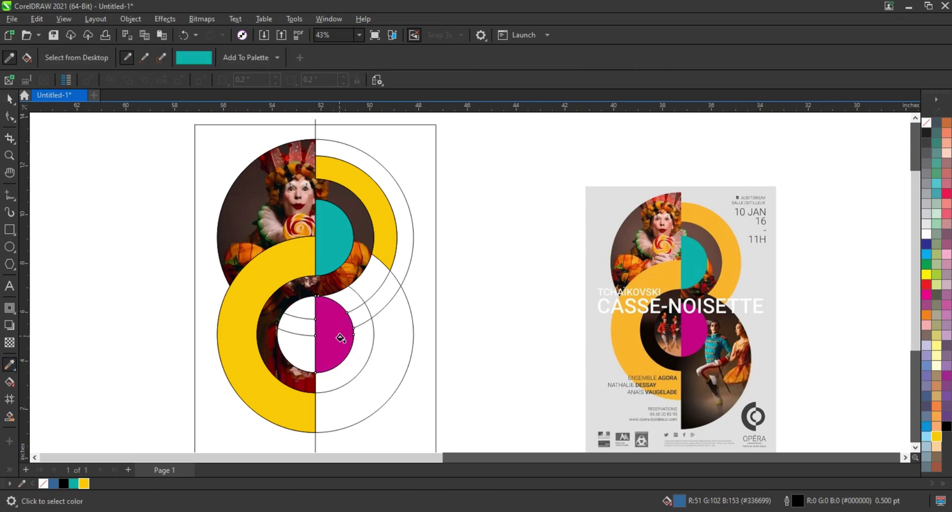
# Fill the lower-left half-circle and the region above it blue, then weld the three blue pieces.
pyautogui.click(9, 415)
pyautogui.click(298, 347)
pyautogui.click(305, 304)
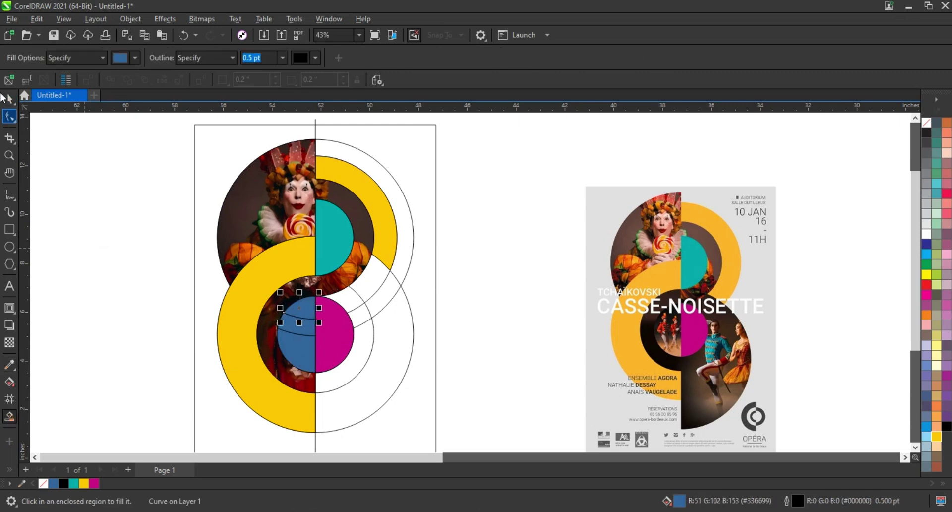
pyautogui.press('space')
pyautogui.moveTo(144, 289); pyautogui.dragTo(324, 385)
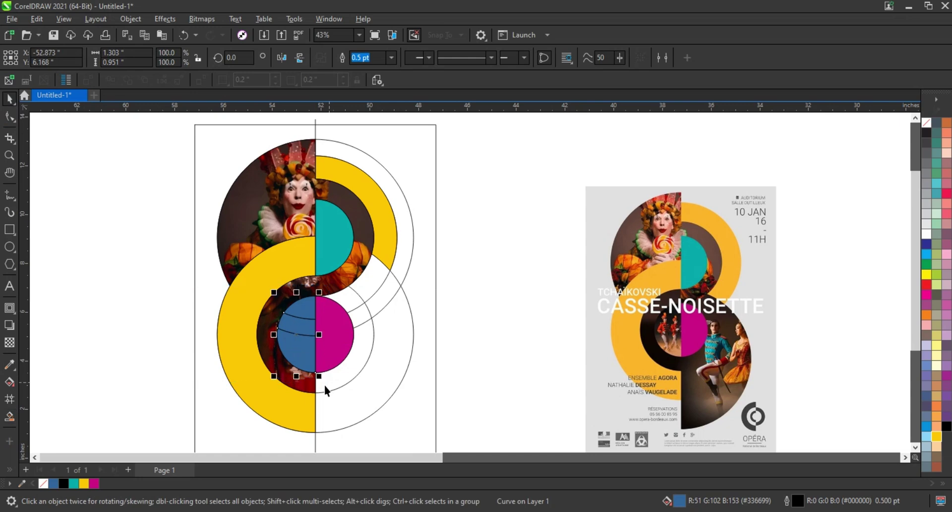
pyautogui.click(346, 58)
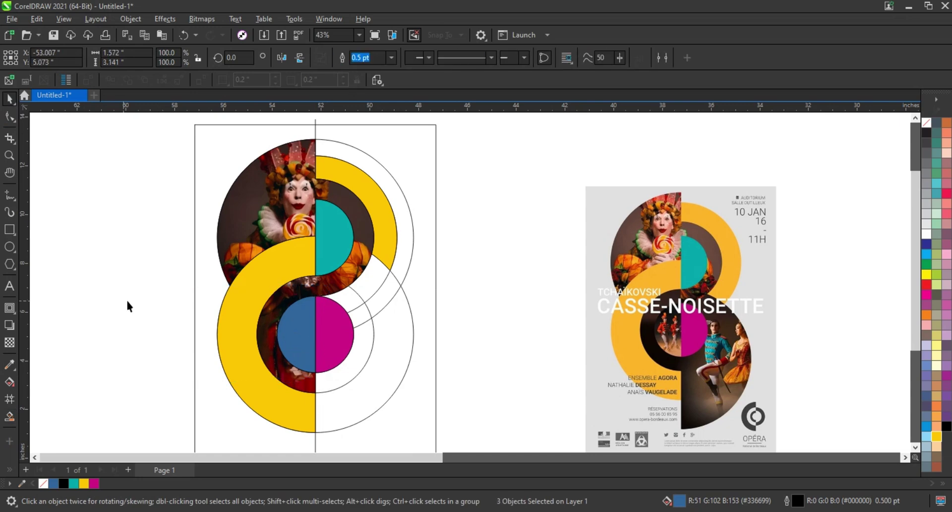
pyautogui.click(126, 298)
pyautogui.scroll(-1, 126, 298)
pyautogui.scroll(-1, 126, 299)
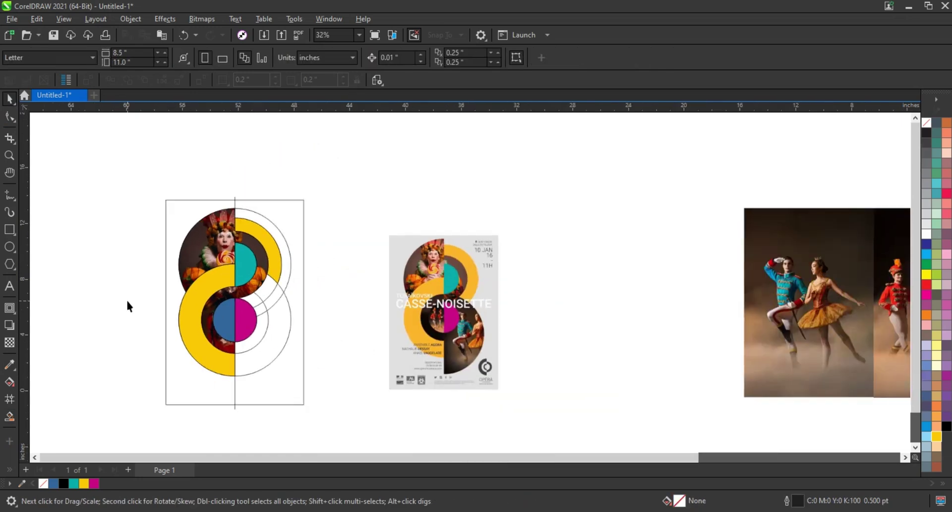
# Move the soldiers photo over and PowerClip it inside the blue half-circle.
pyautogui.click(838, 335)
pyautogui.moveTo(886, 342); pyautogui.dragTo(615, 340)
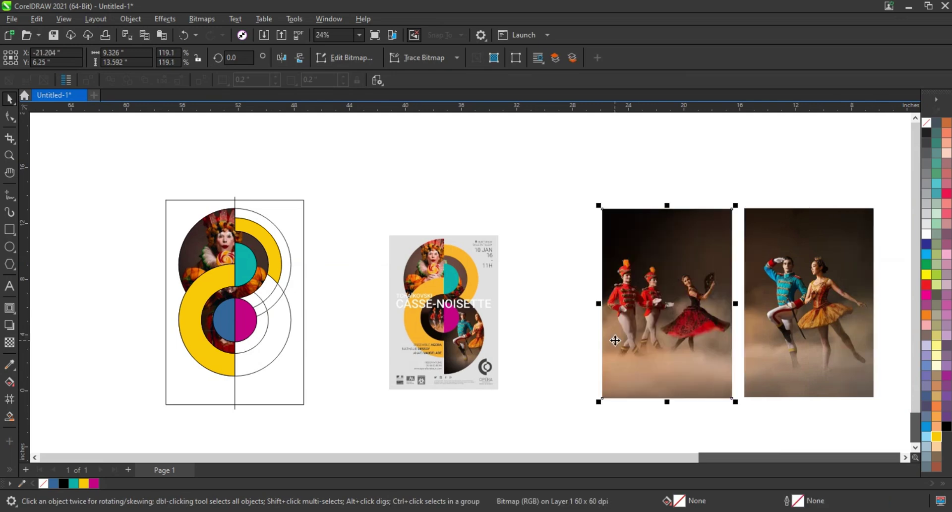
pyautogui.rightClick(614, 340)
pyautogui.click(649, 331)
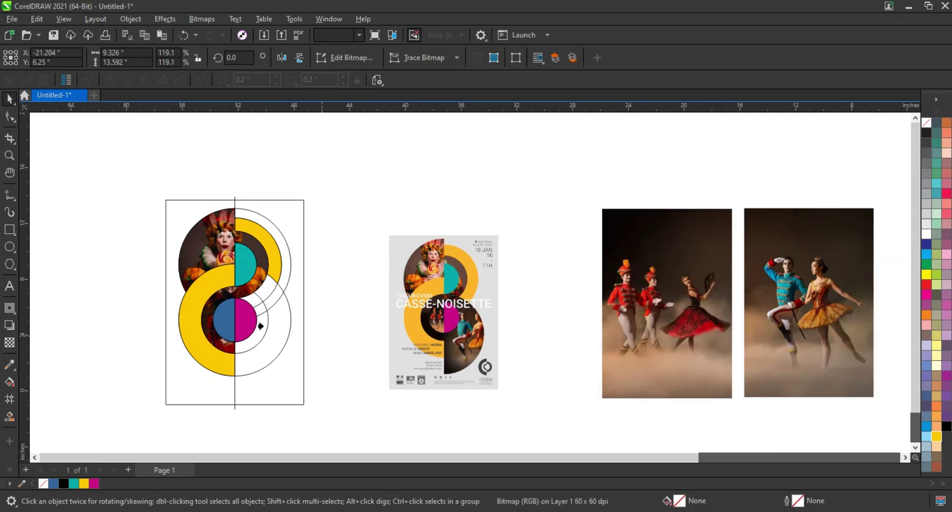
pyautogui.click(222, 318)
# Edit the PowerClip, scaling the photo to about 32% and nudging it right to fit.
pyautogui.rightClick(223, 317)
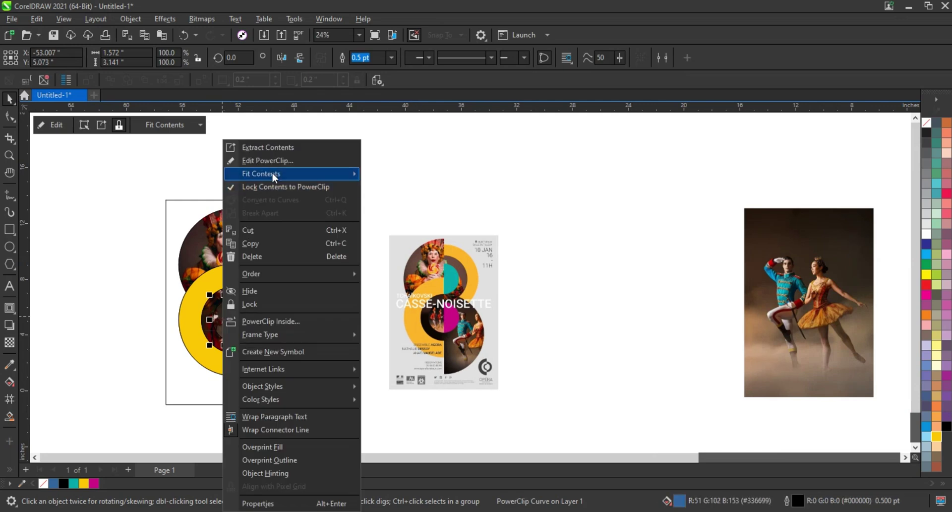
pyautogui.click(271, 164)
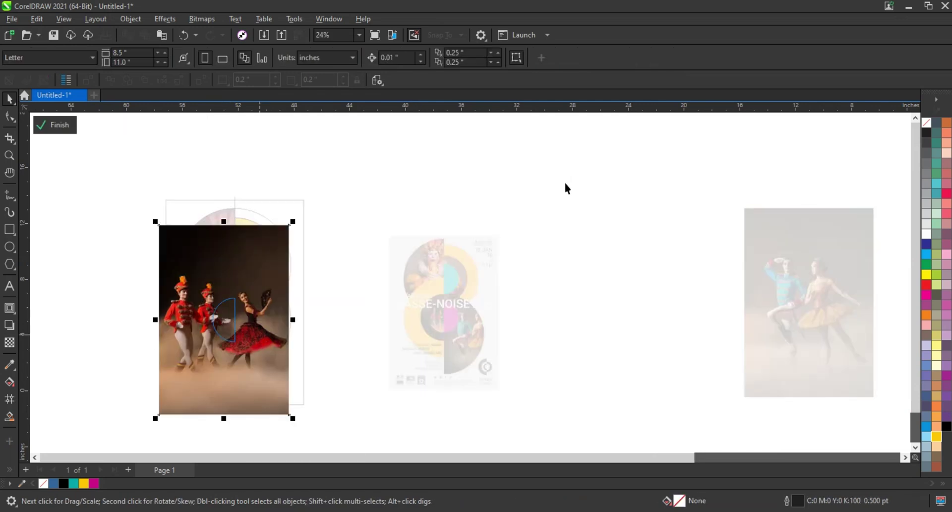
pyautogui.hotkey('shift', 'F2')
pyautogui.moveTo(585, 119); pyautogui.dragTo(524, 242)
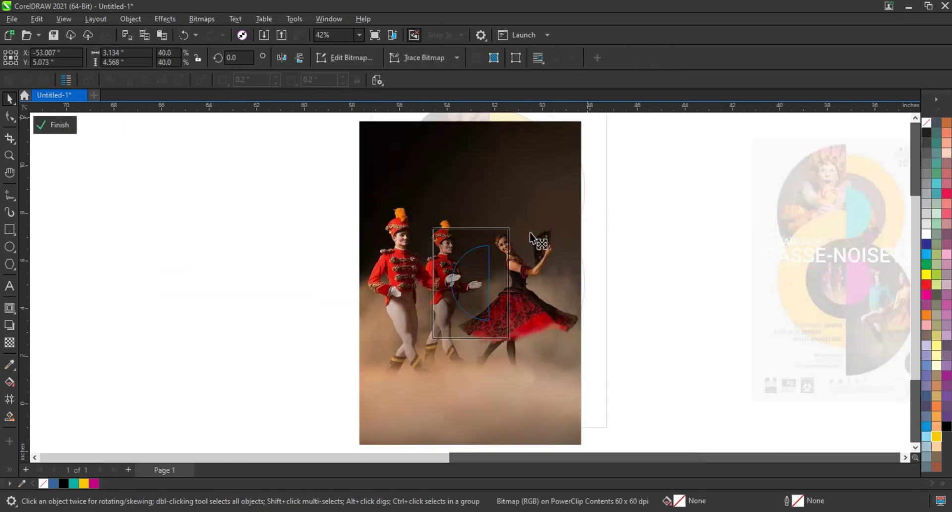
pyautogui.hotkey('shift', 'F2')
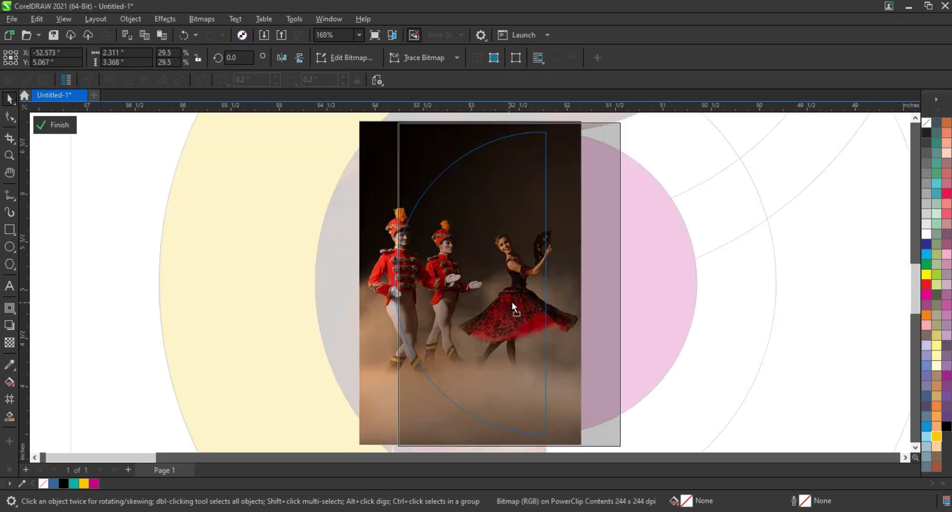
pyautogui.moveTo(476, 301); pyautogui.dragTo(512, 302)
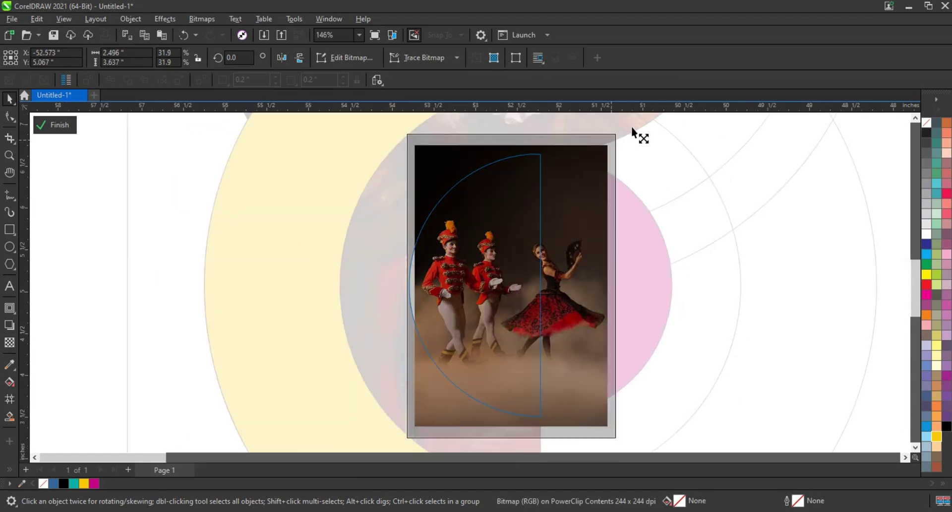
pyautogui.moveTo(611, 143); pyautogui.dragTo(633, 128)
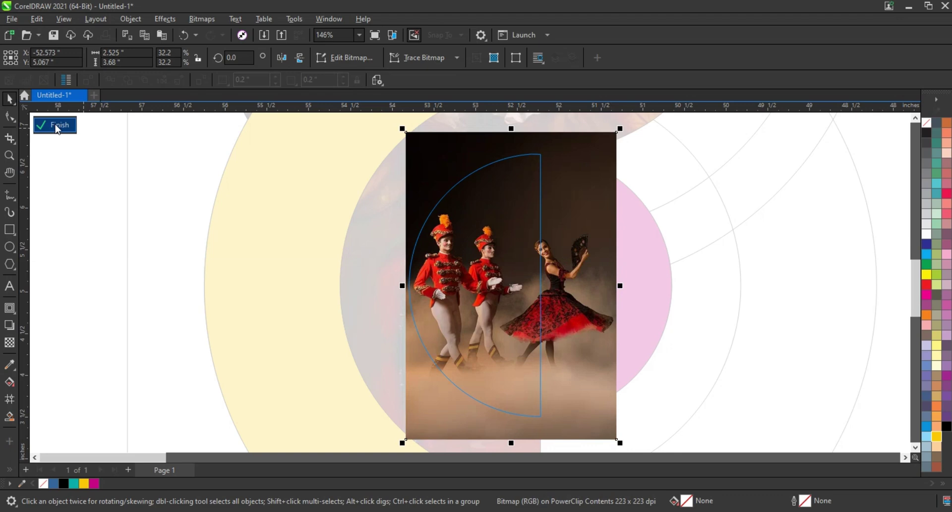
pyautogui.click(54, 125)
# Enlarge the lower ring's outer circle to about 9.8 inches, past the page's left edge.
pyautogui.scroll(-1, 137, 283)
pyautogui.scroll(-2, 136, 283)
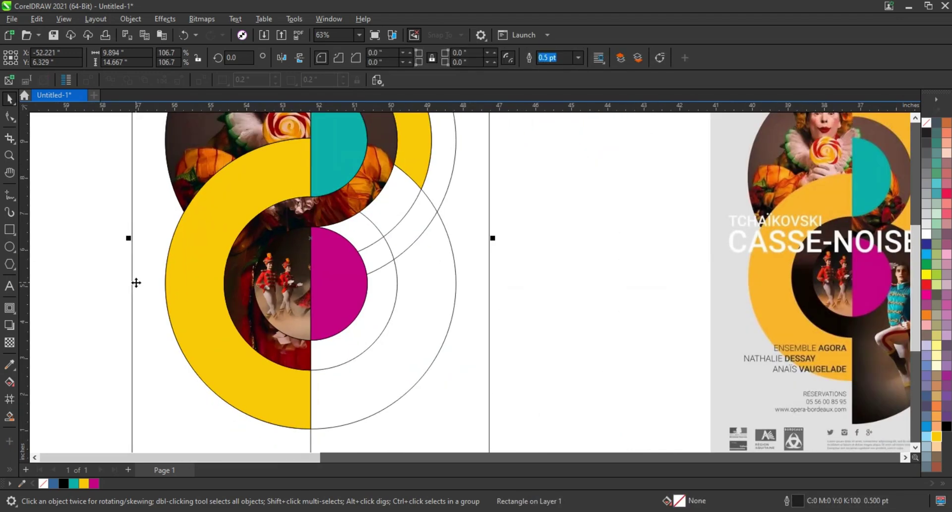
pyautogui.scroll(-1, 136, 283)
pyautogui.scroll(-1, 136, 283)
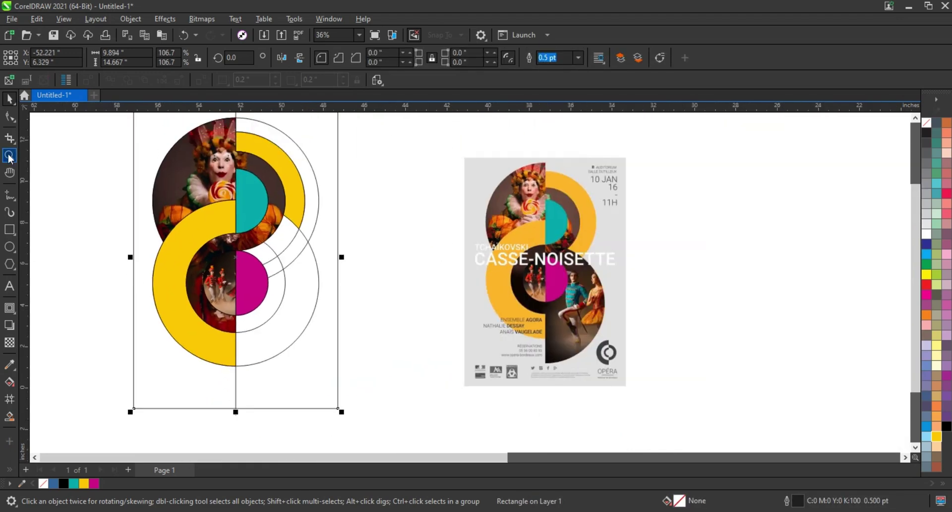
pyautogui.click(10, 156)
pyautogui.scroll(-1, 164, 139)
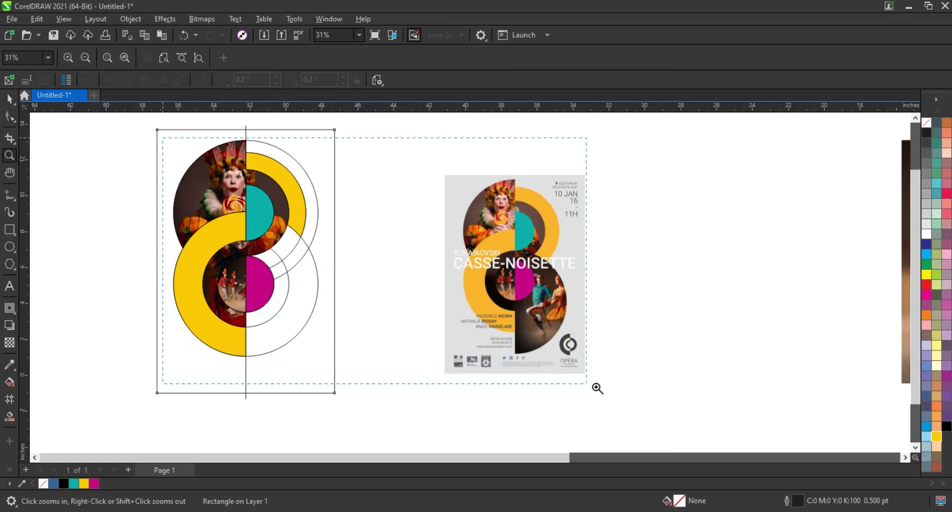
pyautogui.scroll(1, 597, 387)
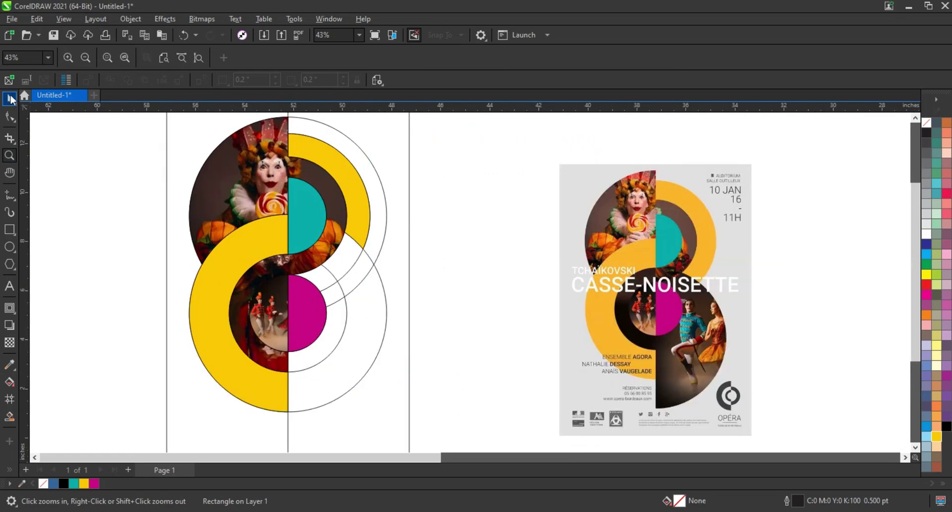
pyautogui.click(11, 99)
pyautogui.click(302, 358)
pyautogui.scroll(-1, 247, 375)
pyautogui.moveTo(235, 378); pyautogui.dragTo(201, 412)
# Smart-fill the ring, gap and wedge regions right of the magenta circle blue.
pyautogui.click(126, 388)
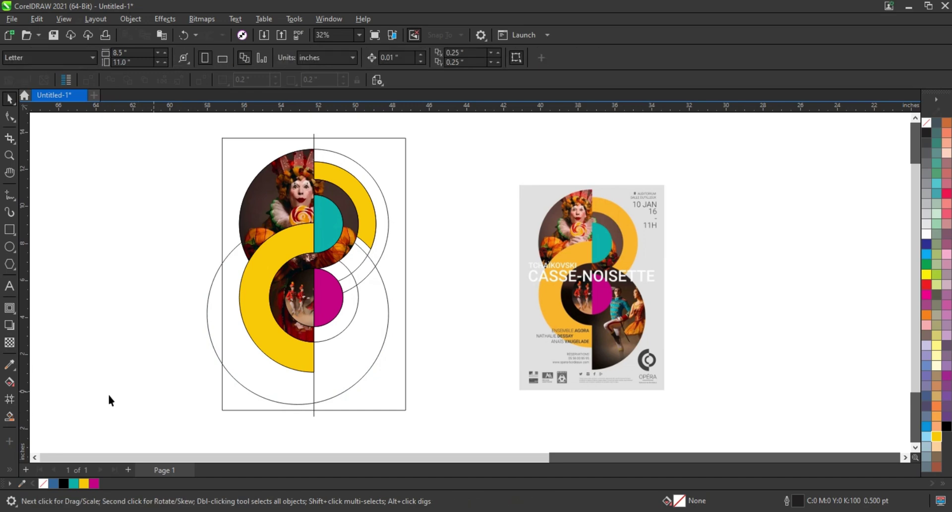
pyautogui.click(10, 416)
pyautogui.click(335, 356)
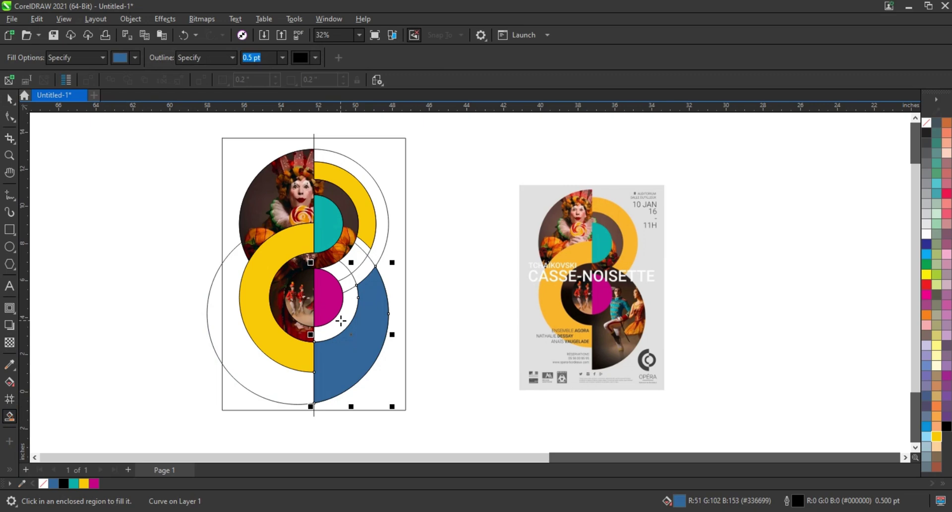
pyautogui.click(341, 320)
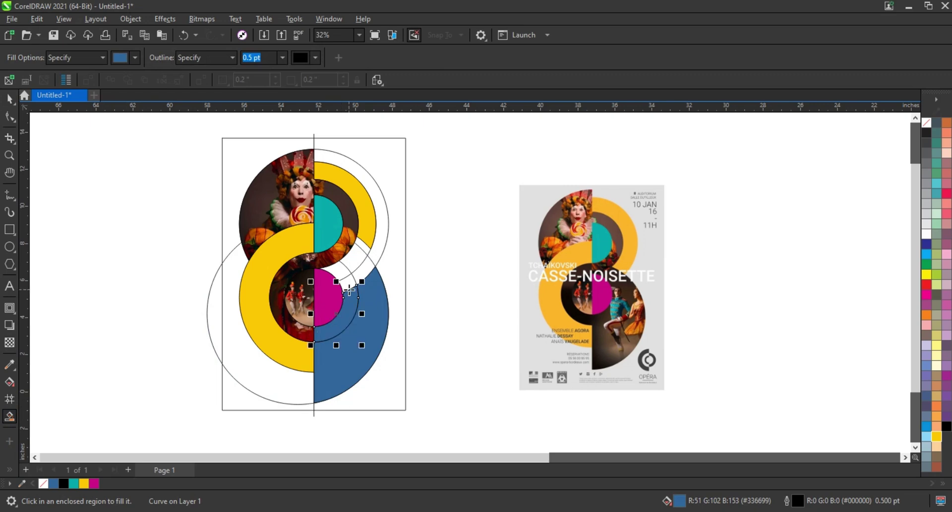
pyautogui.click(349, 287)
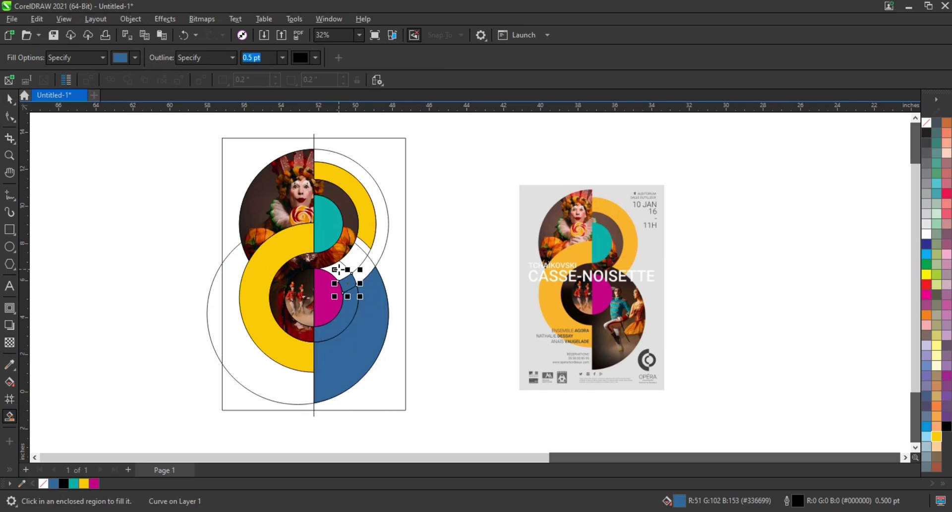
pyautogui.click(356, 262)
pyautogui.click(362, 270)
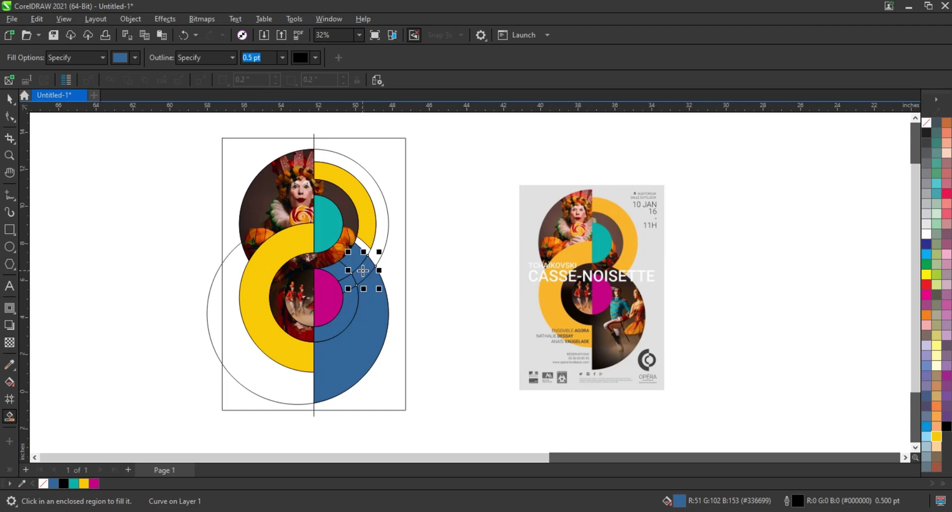
# Fill the small gap near the yellow arc blue and select the blue pieces with the arc.
pyautogui.click(11, 100)
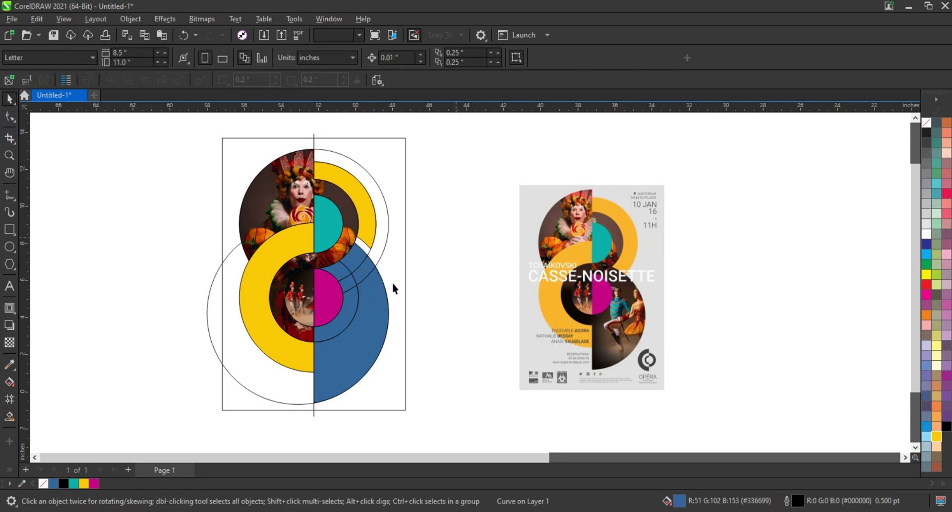
pyautogui.moveTo(457, 236); pyautogui.dragTo(351, 308)
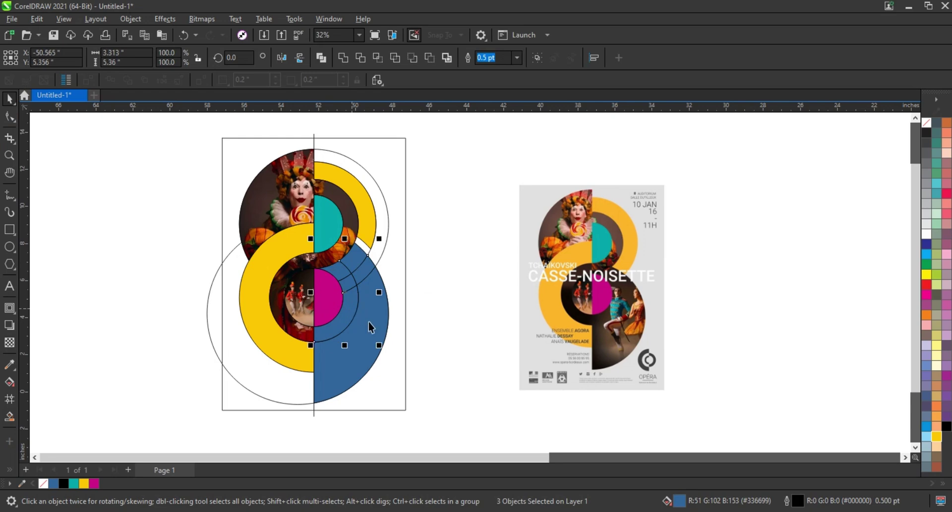
pyautogui.keyDown('shift'); pyautogui.click(368, 322); pyautogui.keyUp('shift')
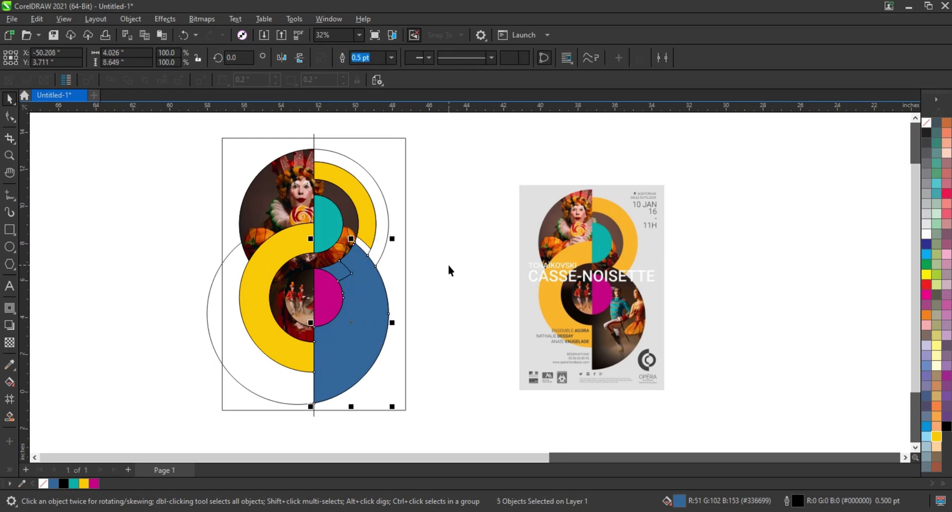
pyautogui.click(355, 279)
pyautogui.keyDown('shift'); pyautogui.click(380, 300); pyautogui.keyUp('shift')
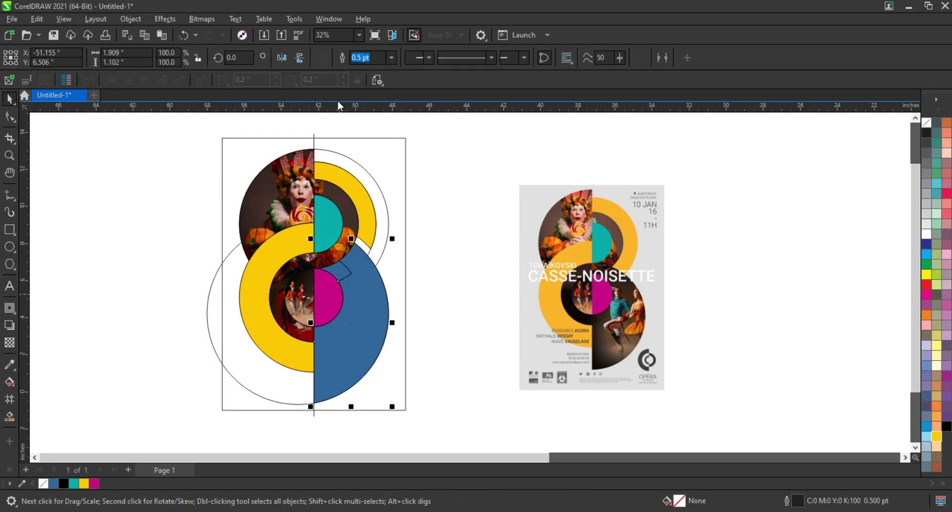
pyautogui.click(9, 416)
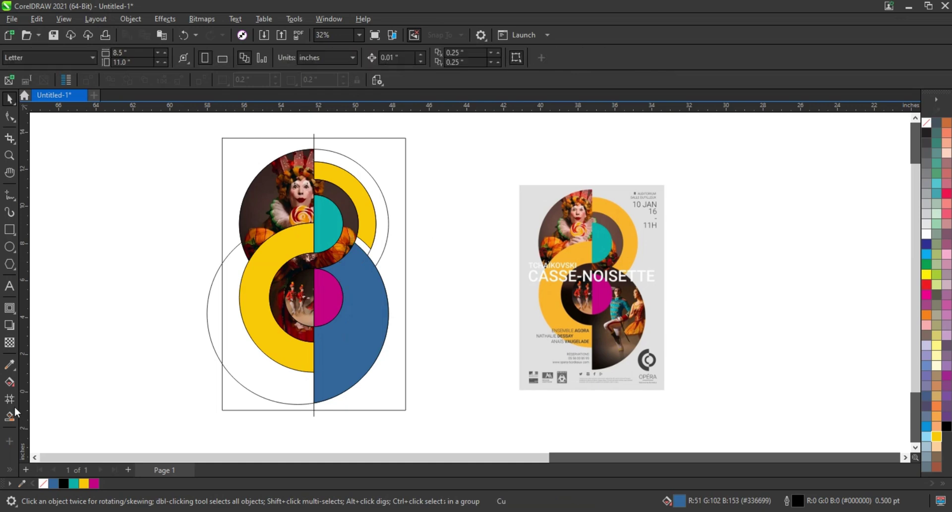
pyautogui.click(365, 247)
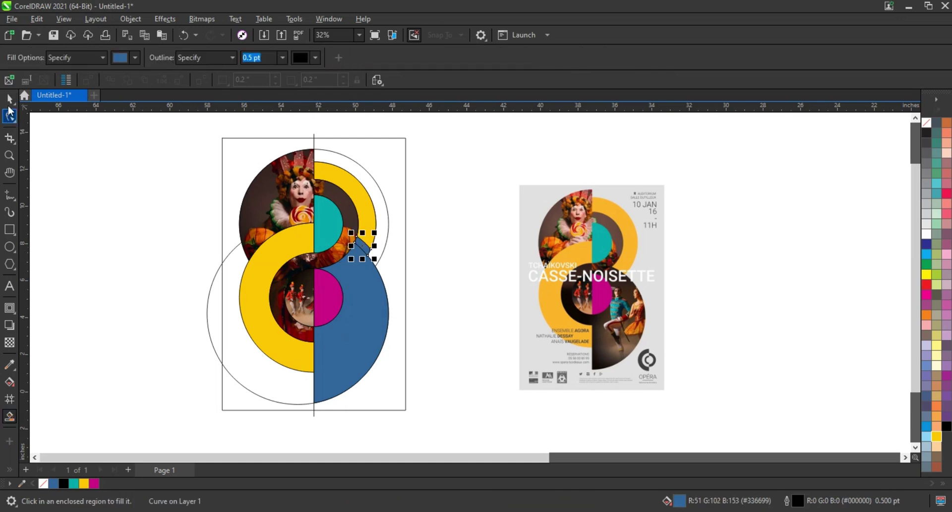
pyautogui.press('space')
pyautogui.keyDown('shift'); pyautogui.click(370, 198); pyautogui.keyUp('shift')
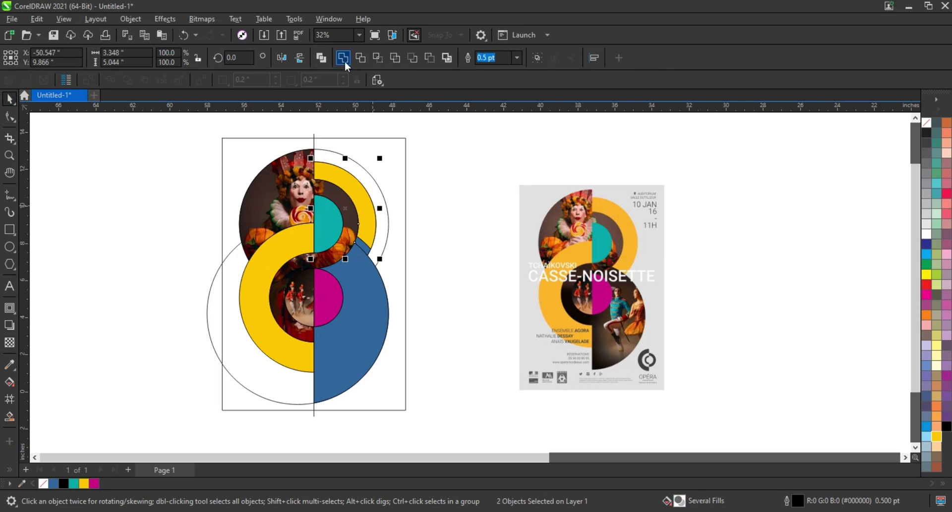
# Delete the vertical construction line and the large outline circle at lower left.
pyautogui.click(316, 138)
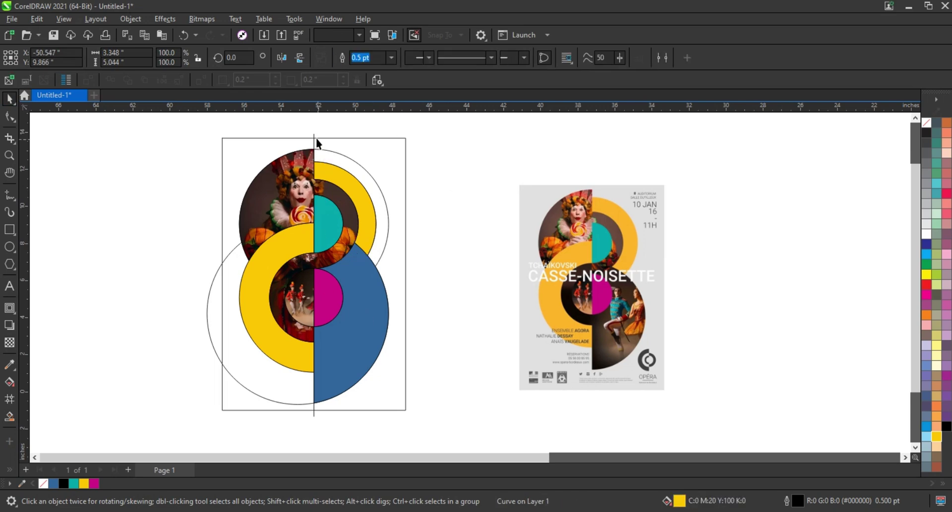
pyautogui.click(340, 159)
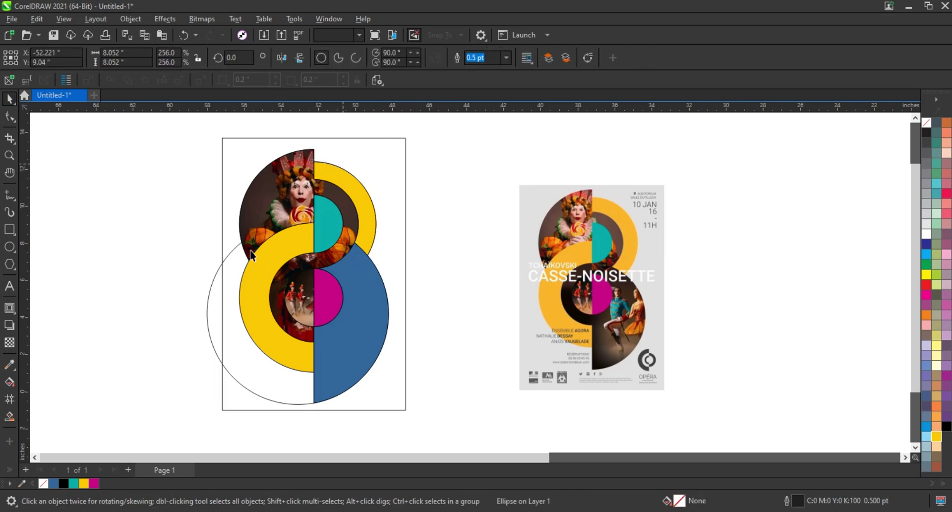
pyautogui.click(233, 272)
pyautogui.press('Delete')
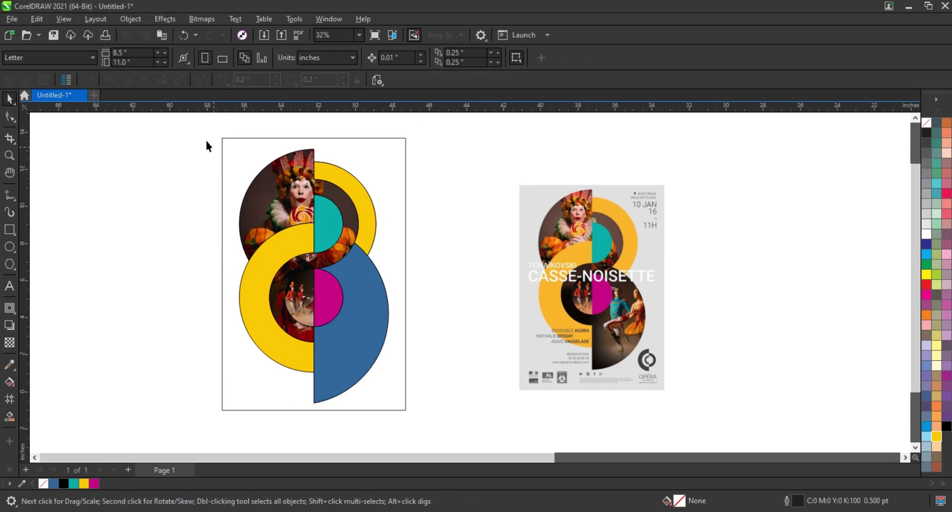
# Remove the outlines from all the ring shapes with the No Color swatch.
pyautogui.moveTo(356, 394); pyautogui.dragTo(389, 424)
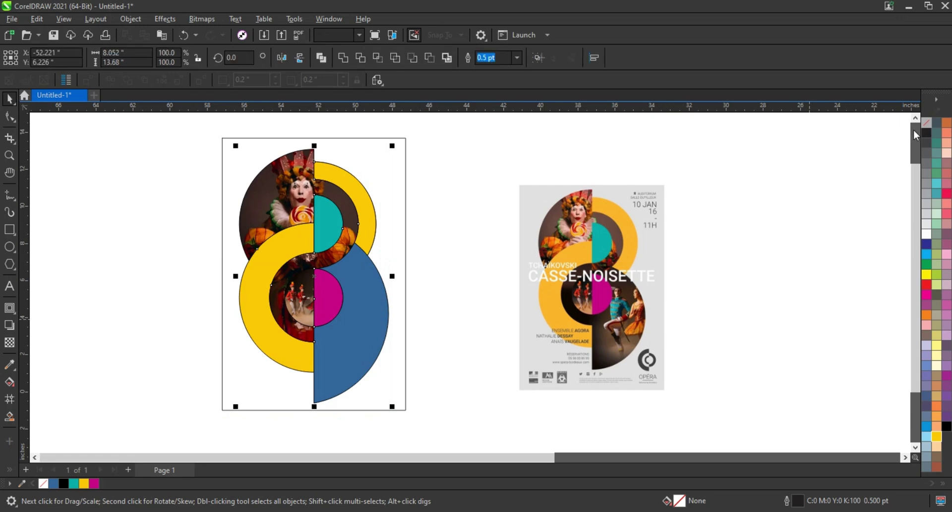
pyautogui.rightClick(926, 124)
pyautogui.click(883, 128)
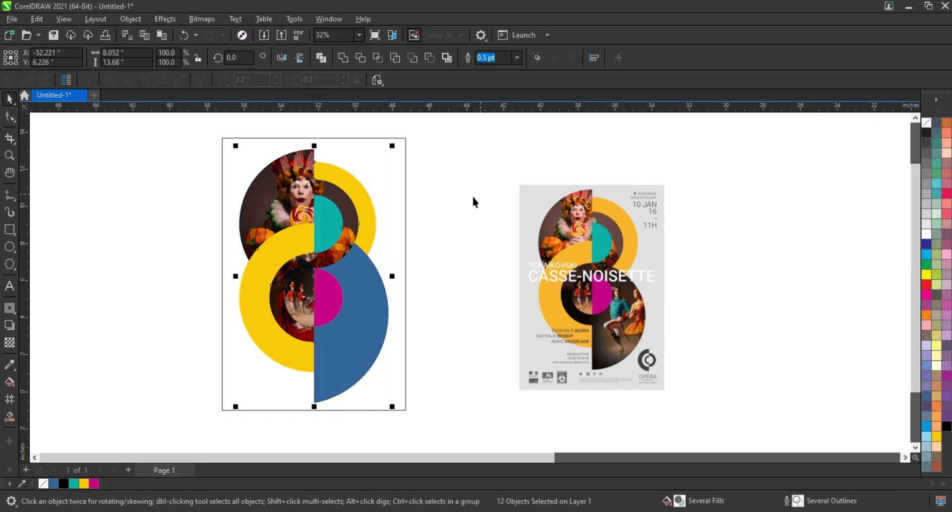
# PowerClip the two-dancers photo inside the blue right half-circle.
pyautogui.click(423, 253)
pyautogui.scroll(-2, 424, 258)
pyautogui.click(839, 305)
pyautogui.rightClick(839, 305)
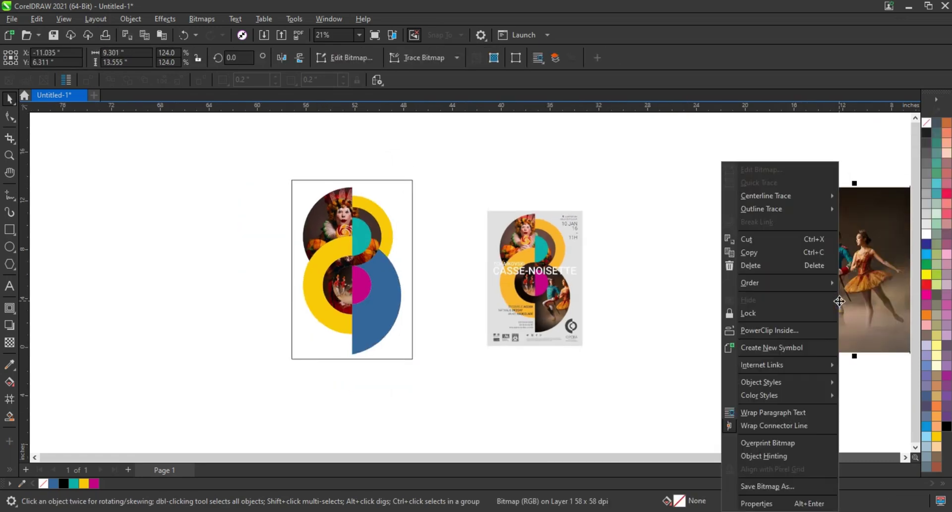
pyautogui.click(378, 302)
pyautogui.rightClick(378, 302)
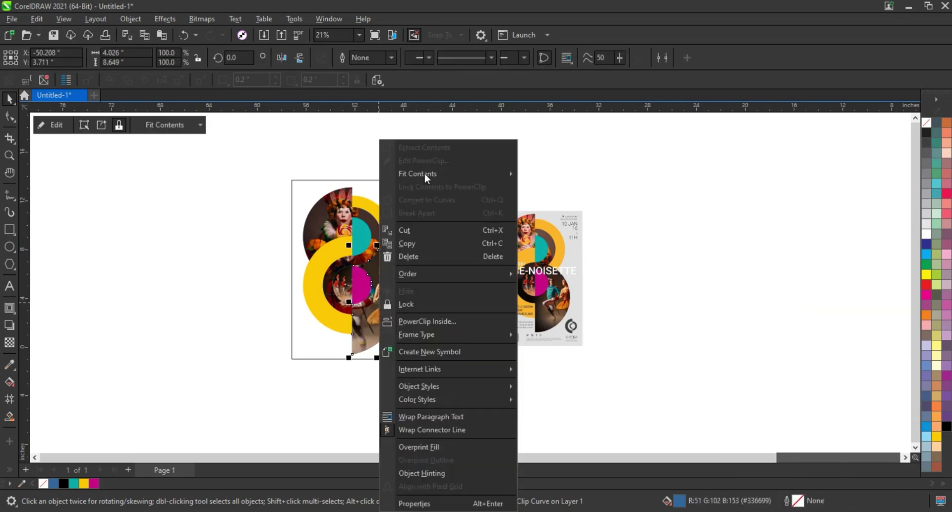
pyautogui.click(424, 162)
# Scale the clipped dancers photo to about 80% and shift it left to cover the half-circle.
pyautogui.click(418, 318)
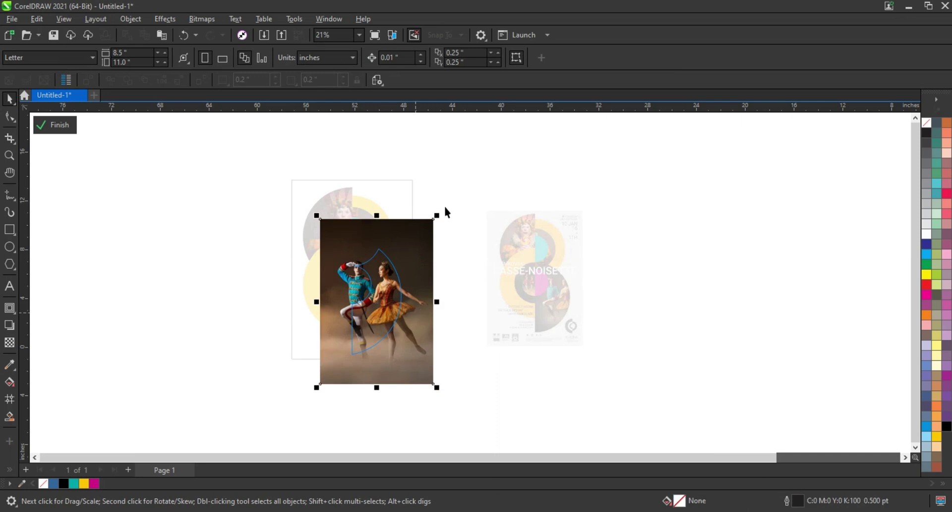
pyautogui.moveTo(435, 218)
pyautogui.mouseDown()
pyautogui.moveTo(419, 254)
pyautogui.moveTo(445, 266)
pyautogui.mouseUp()
pyautogui.click(9, 155)
pyautogui.moveTo(272, 208); pyautogui.dragTo(541, 357)
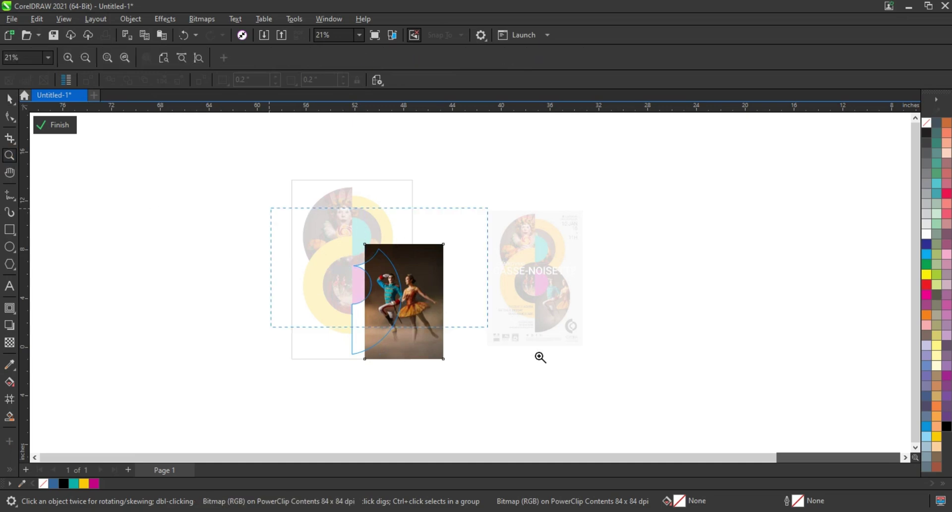
pyautogui.click(9, 98)
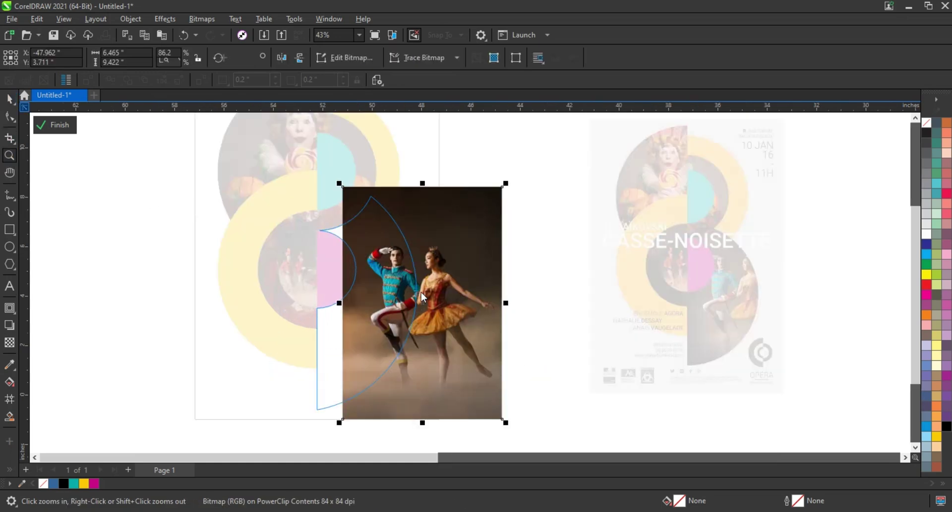
pyautogui.moveTo(473, 291); pyautogui.dragTo(459, 291)
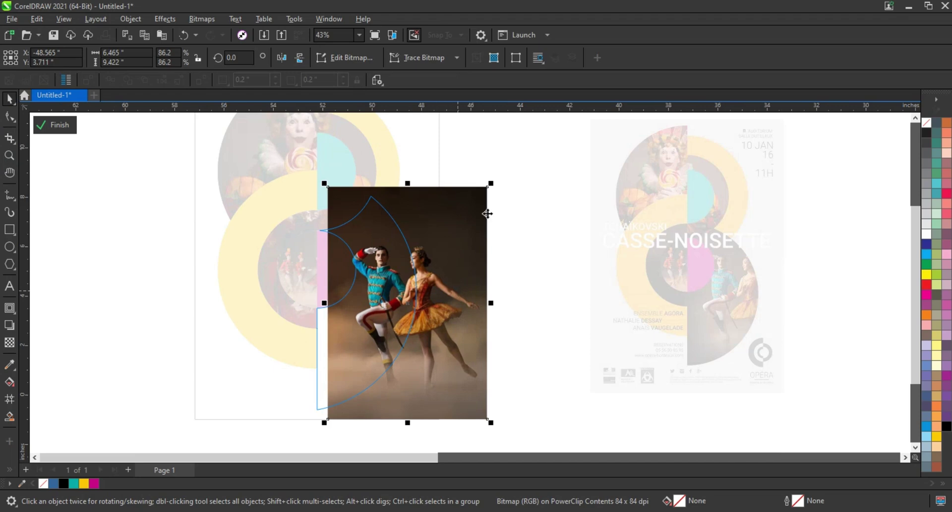
pyautogui.moveTo(490, 184); pyautogui.dragTo(486, 190)
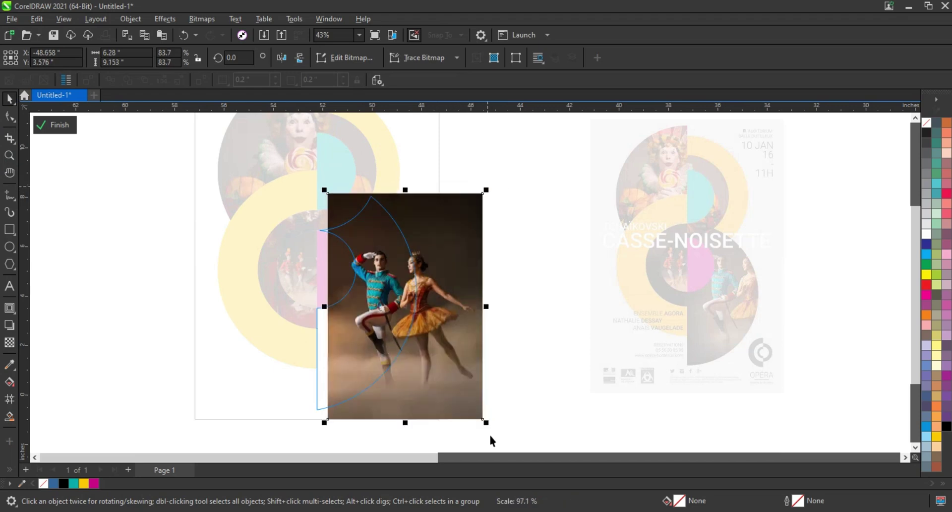
pyautogui.moveTo(486, 423); pyautogui.dragTo(476, 412)
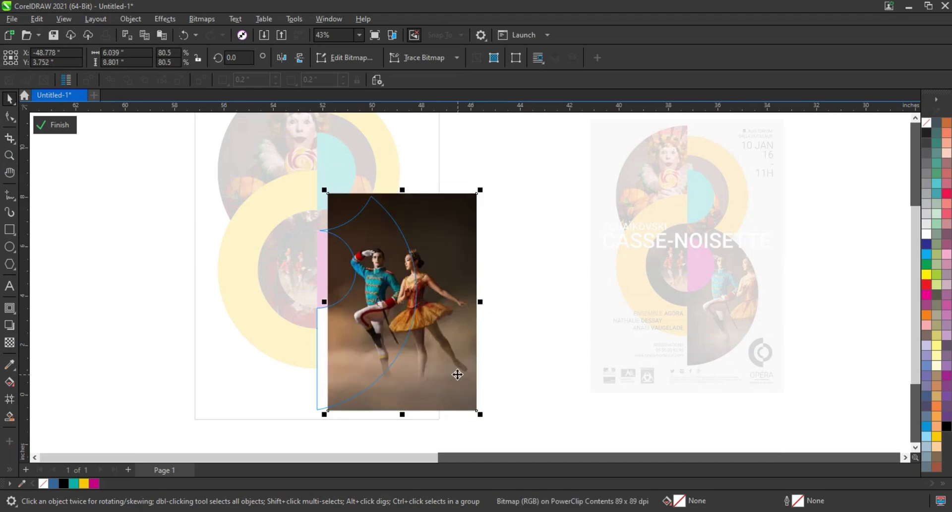
pyautogui.moveTo(453, 374); pyautogui.dragTo(447, 372)
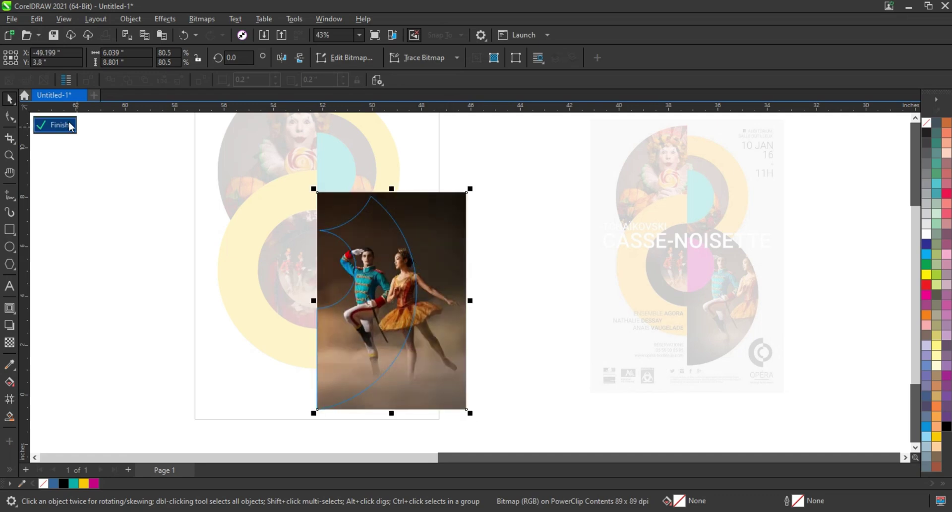
pyautogui.click(56, 125)
pyautogui.scroll(-2, 471, 365)
# Marquee-select all the ring and photo artwork and scale it down to about 84%.
pyautogui.click(252, 218)
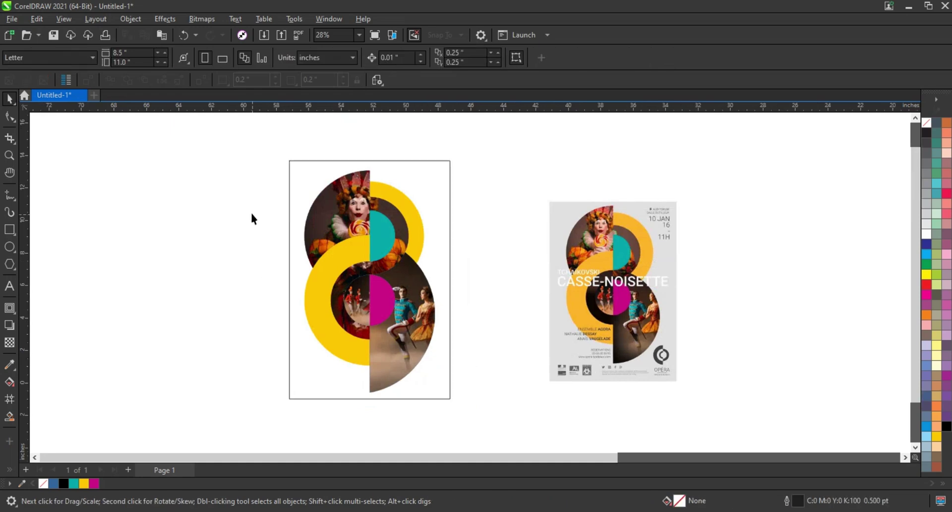
pyautogui.moveTo(240, 146); pyautogui.dragTo(434, 406)
pyautogui.moveTo(434, 405); pyautogui.dragTo(422, 383)
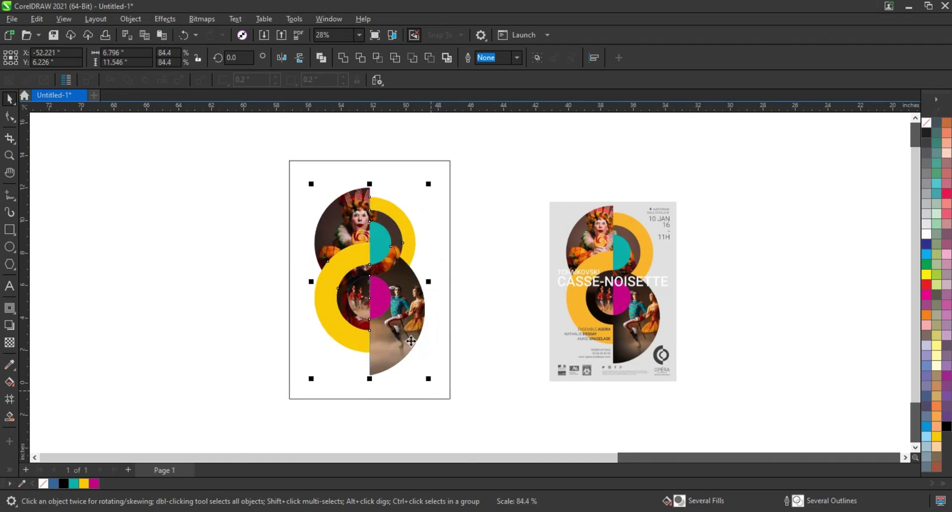
pyautogui.click(421, 384)
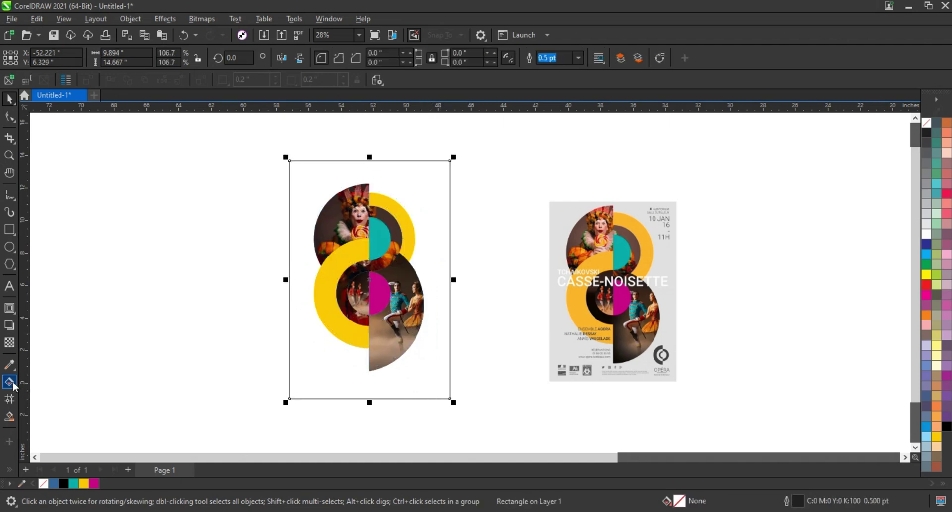
# Fill the page rectangle with the reference's light grey #E1E1E1 and remove its outline.
pyautogui.press('i')
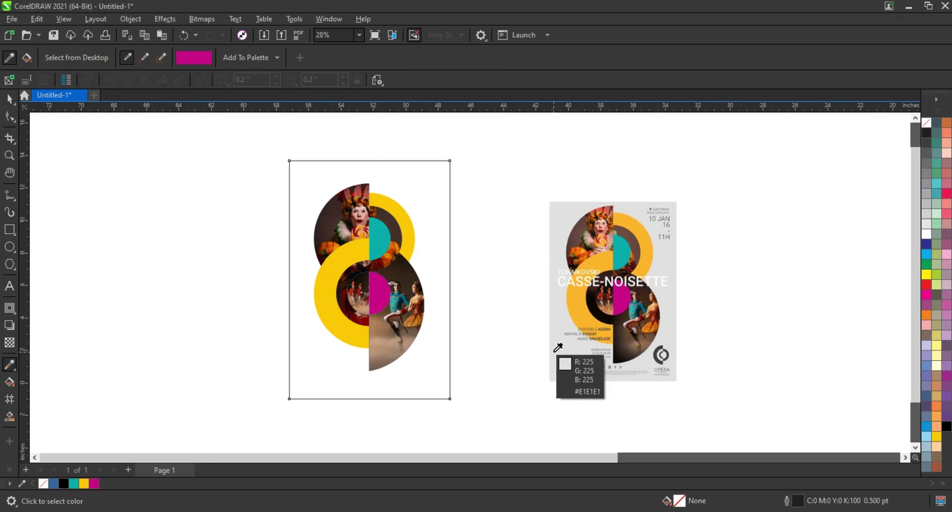
pyautogui.click(556, 351)
pyautogui.click(441, 379)
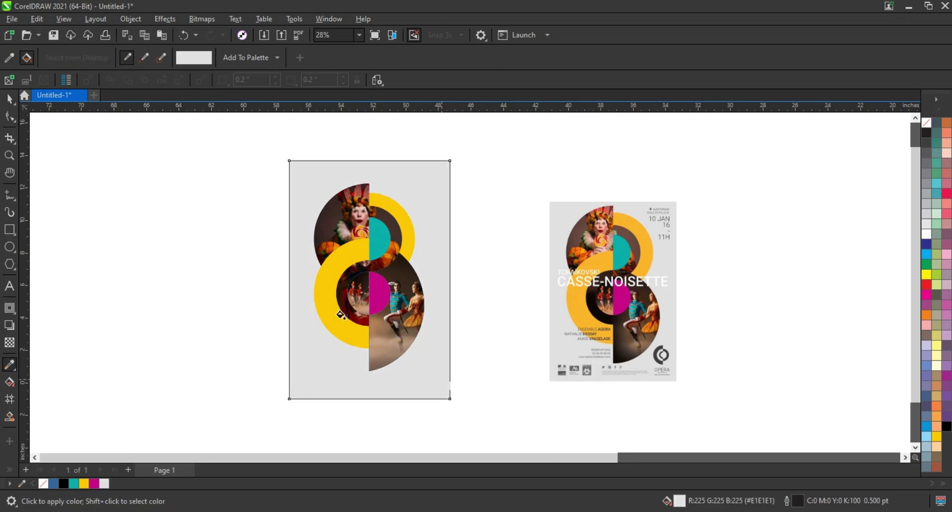
pyautogui.press('space')
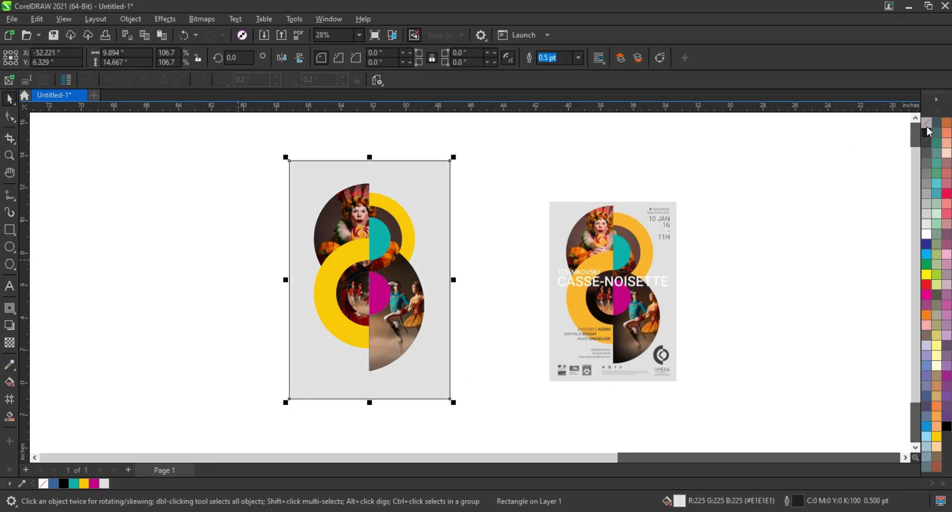
pyautogui.rightClick(929, 128)
pyautogui.click(907, 139)
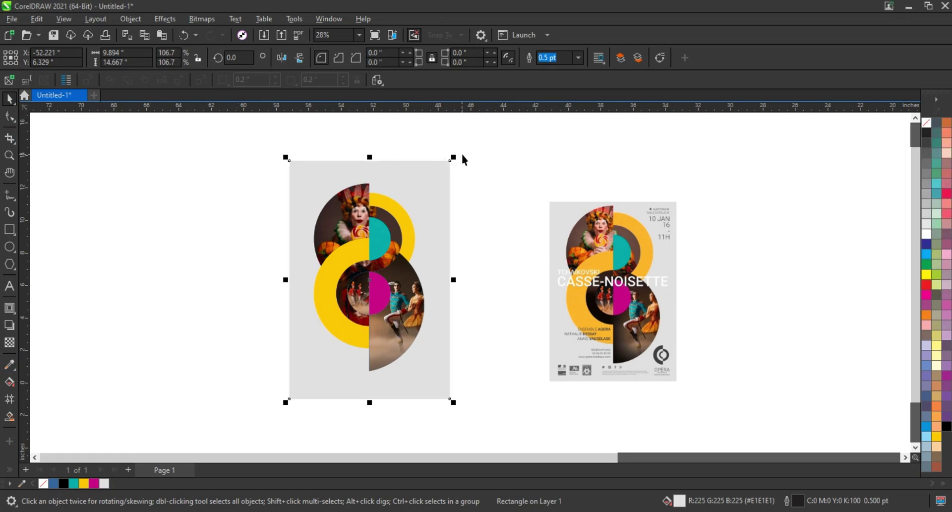
pyautogui.moveTo(258, 150); pyautogui.dragTo(701, 414)
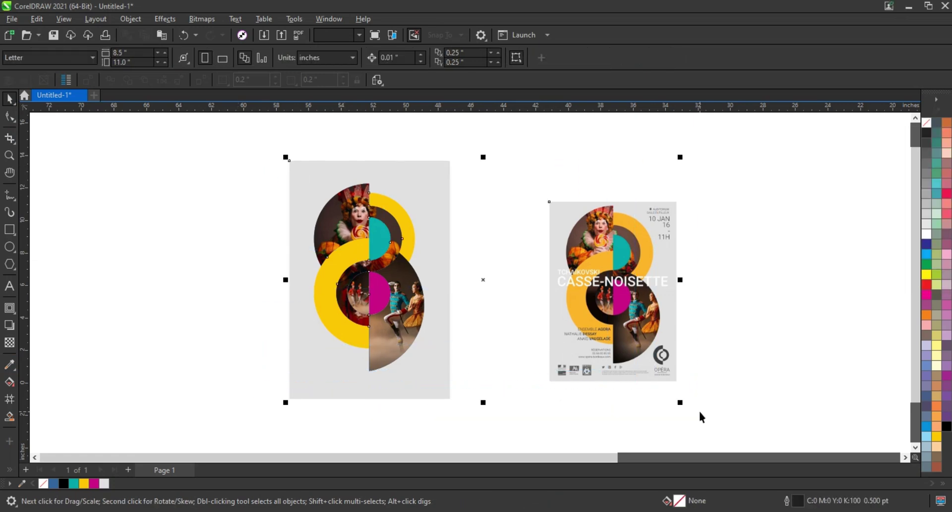
# Remove the outline from the red-uniform dancers' inner circle, then preview the poster full screen.
pyautogui.hotkey('shift', 'F2')
pyautogui.press('Escape')
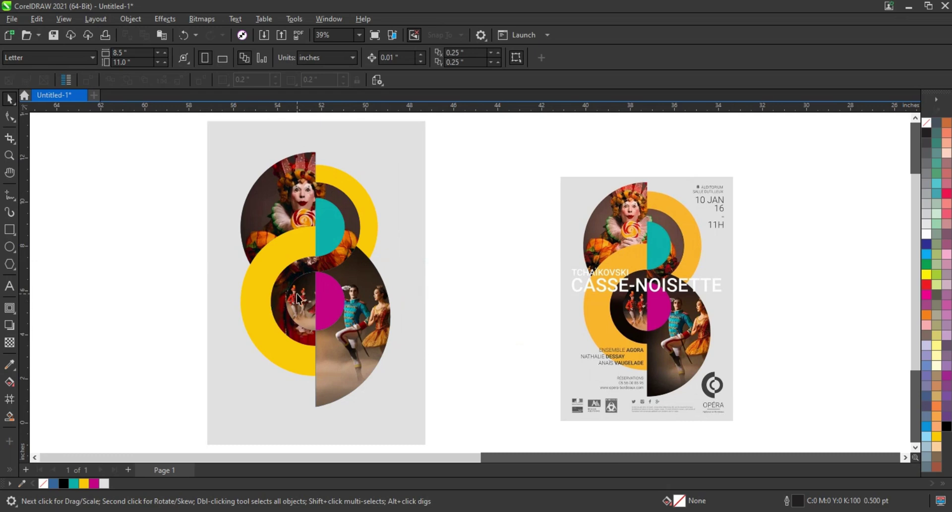
pyautogui.click(298, 297)
pyautogui.rightClick(926, 121)
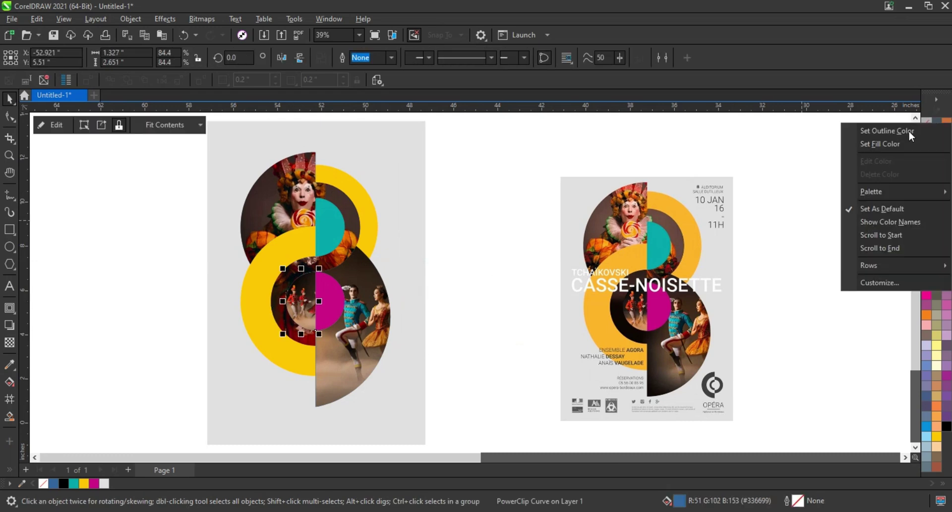
pyautogui.click(485, 322)
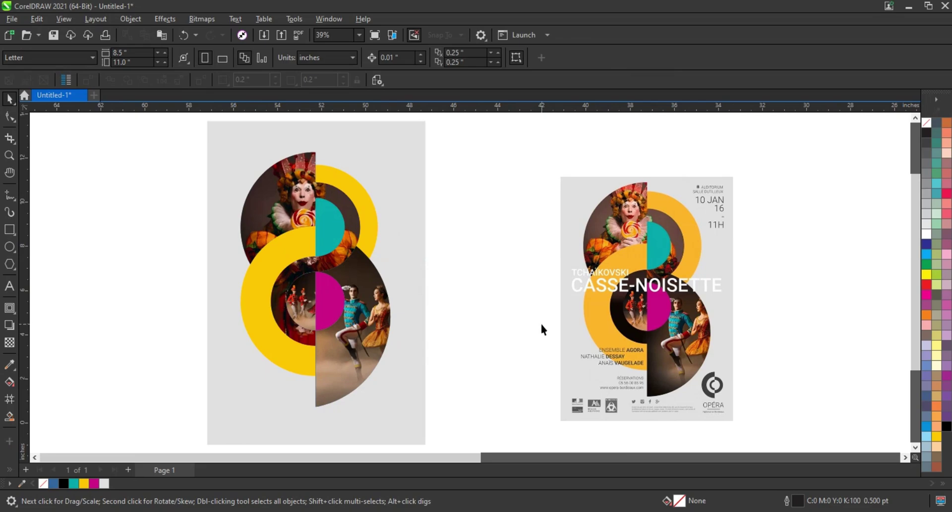
pyautogui.press('F9')
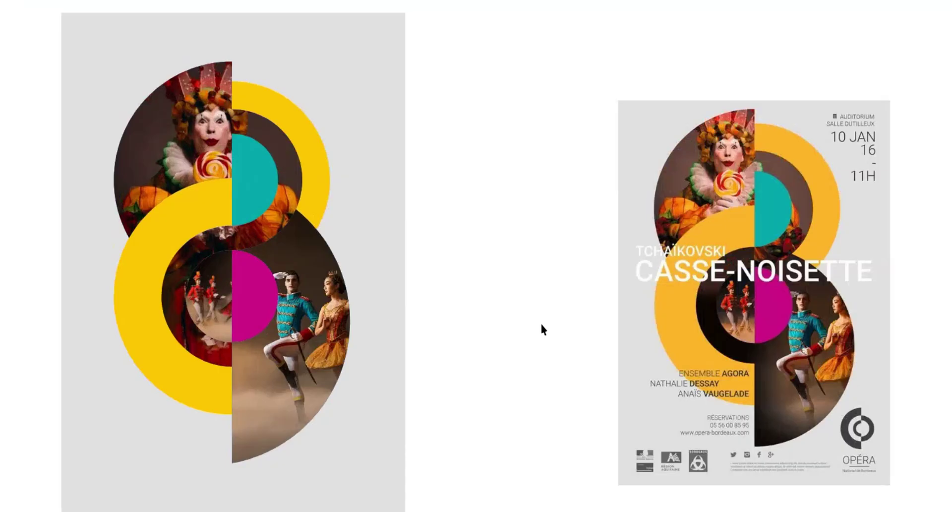